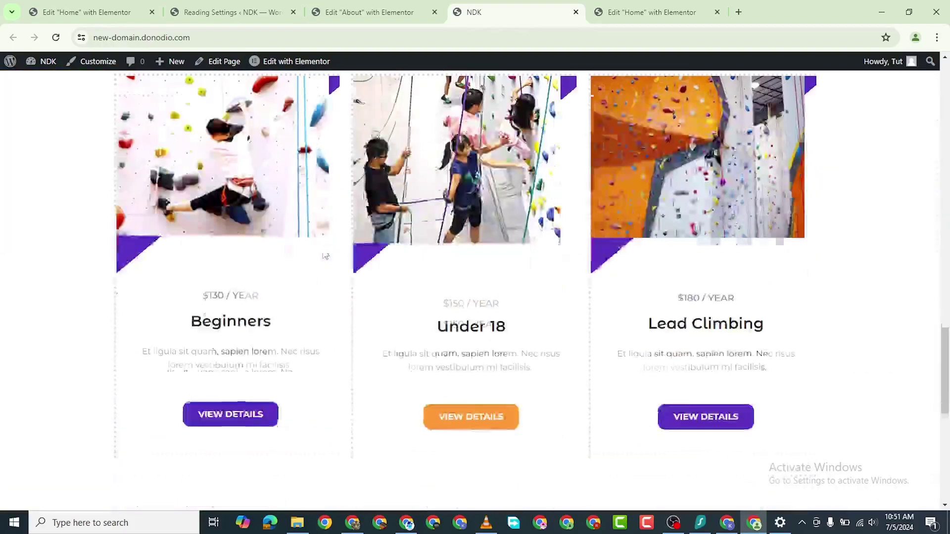
- Review the NDK site's Home page, open its About page and look through that page's content
scroll(361, 291, up, 15)
scroll(376, 311, up, 10)
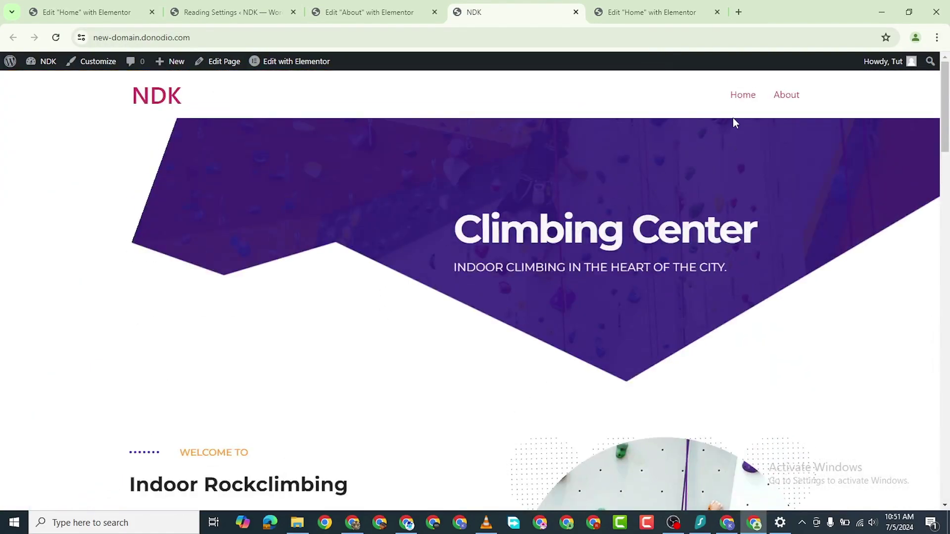
click(786, 98)
scroll(396, 267, down, 10)
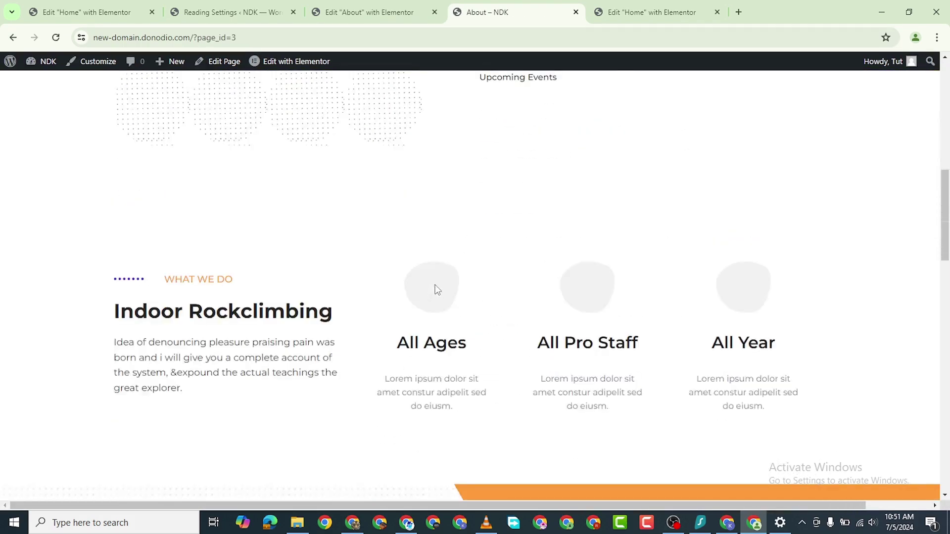
scroll(443, 292, up, 8)
scroll(448, 287, up, 8)
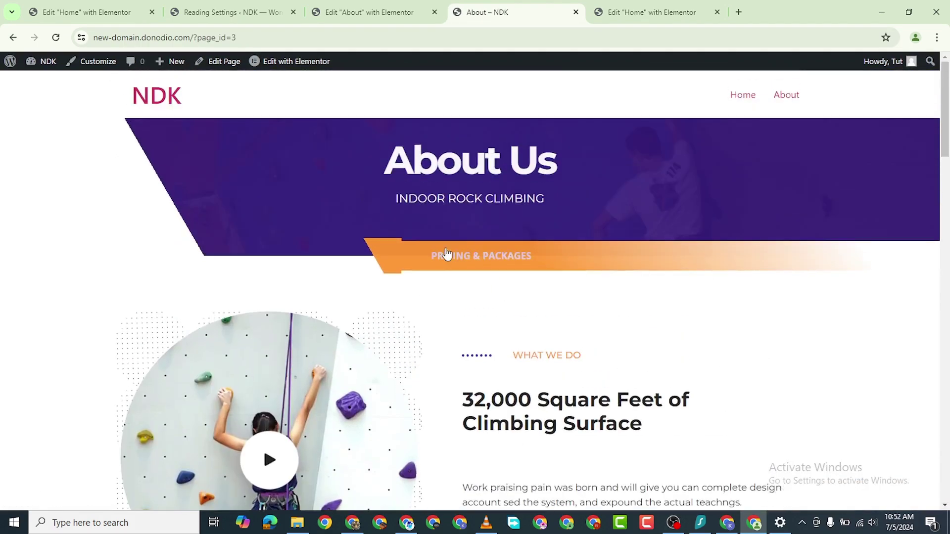
- Check the destination WordPress site's address in the other Chrome window, returning to the NDK site
click(352, 523)
scroll(340, 245, up, 2)
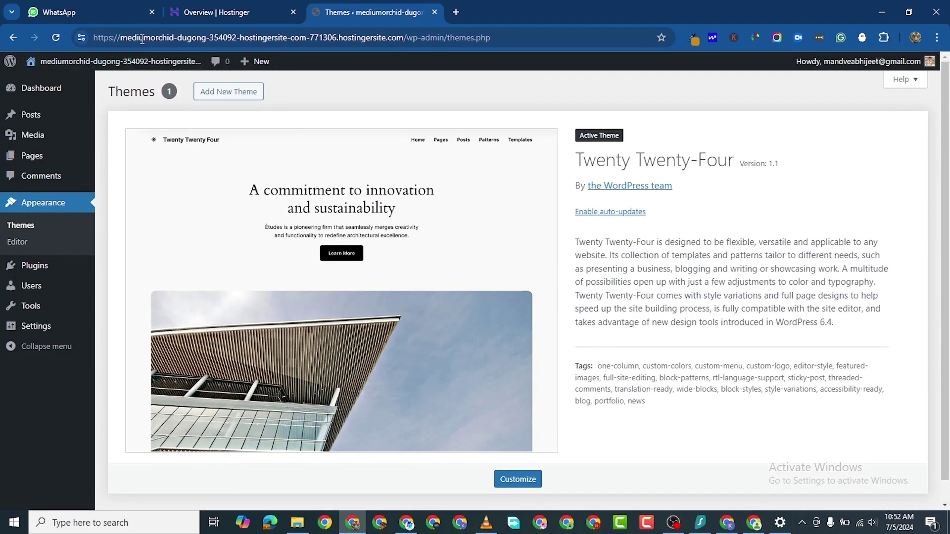
drag(124, 37, 475, 44)
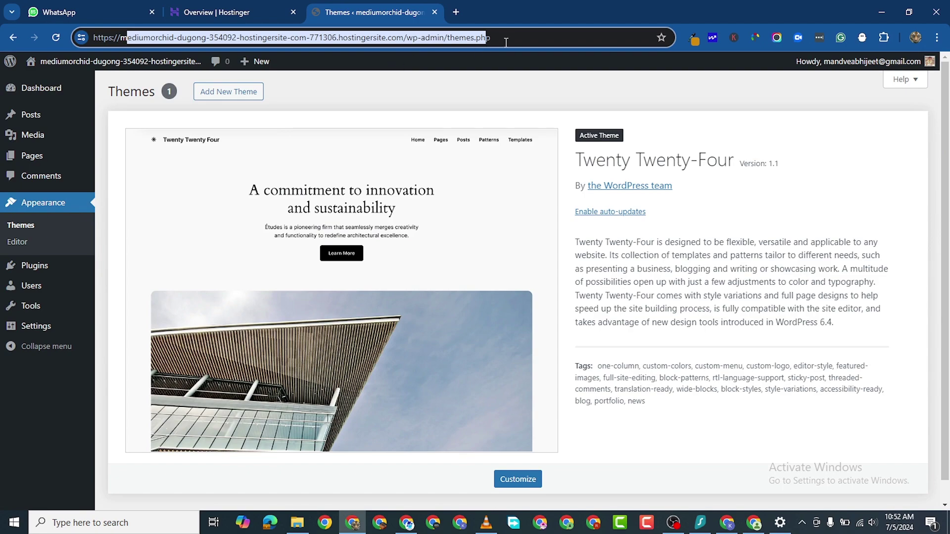
click(487, 38)
triple_click(284, 31)
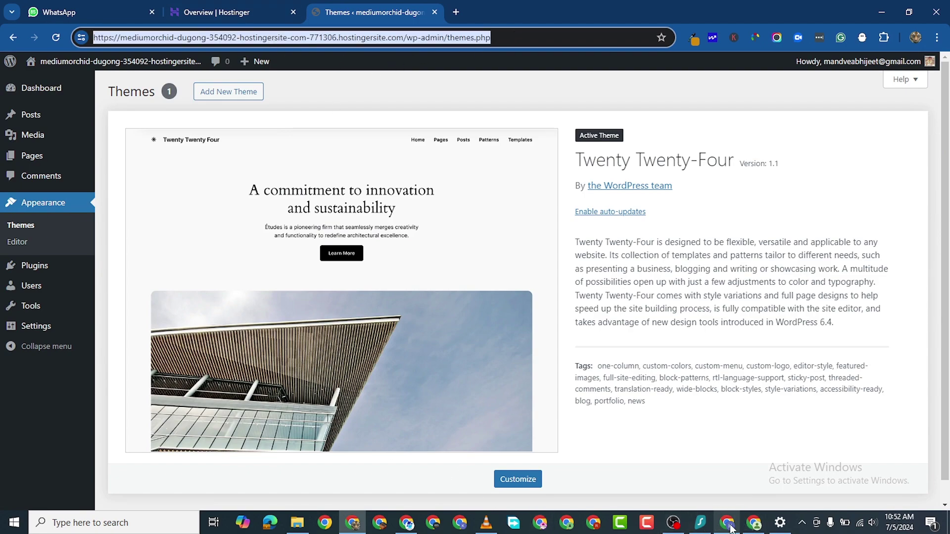
click(753, 523)
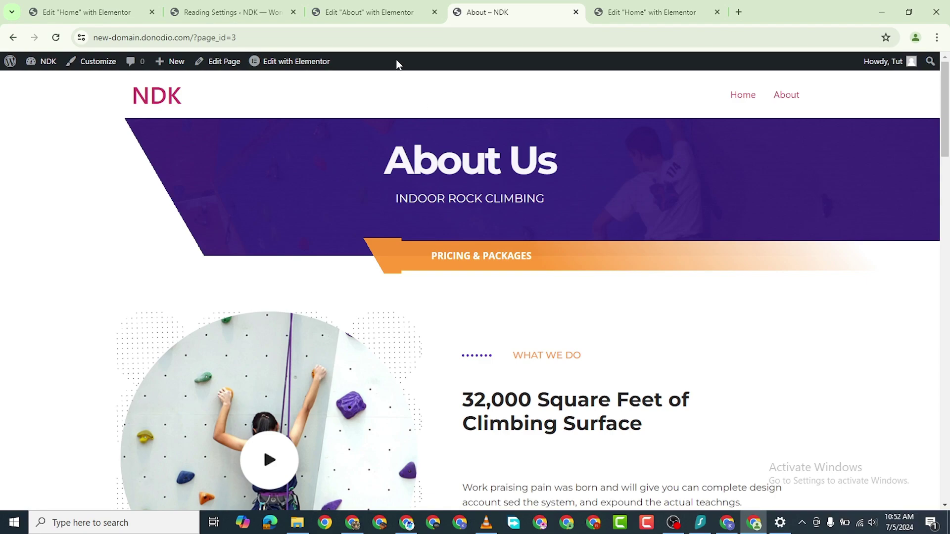
- Open the Add Plugins page in the NDK site's WordPress admin
click(376, 15)
click(234, 14)
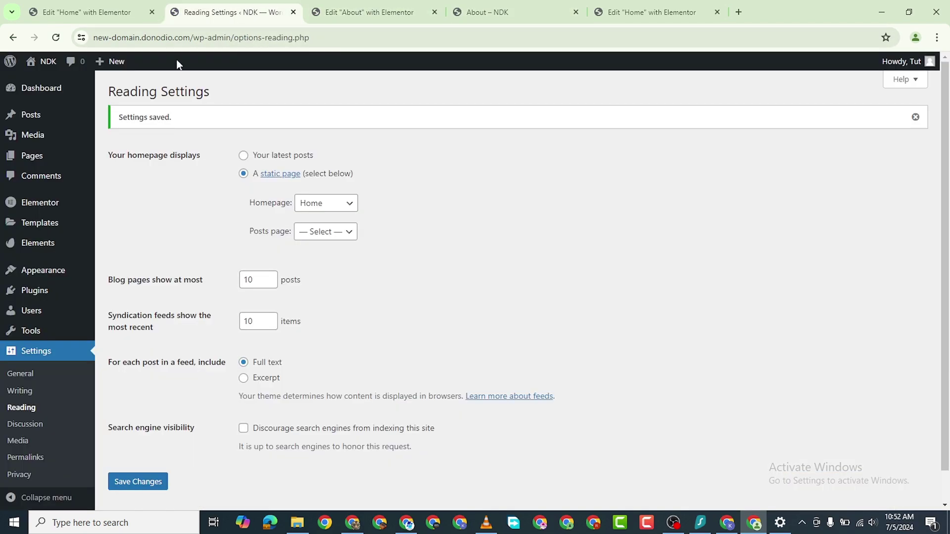
mouse_move(42, 299)
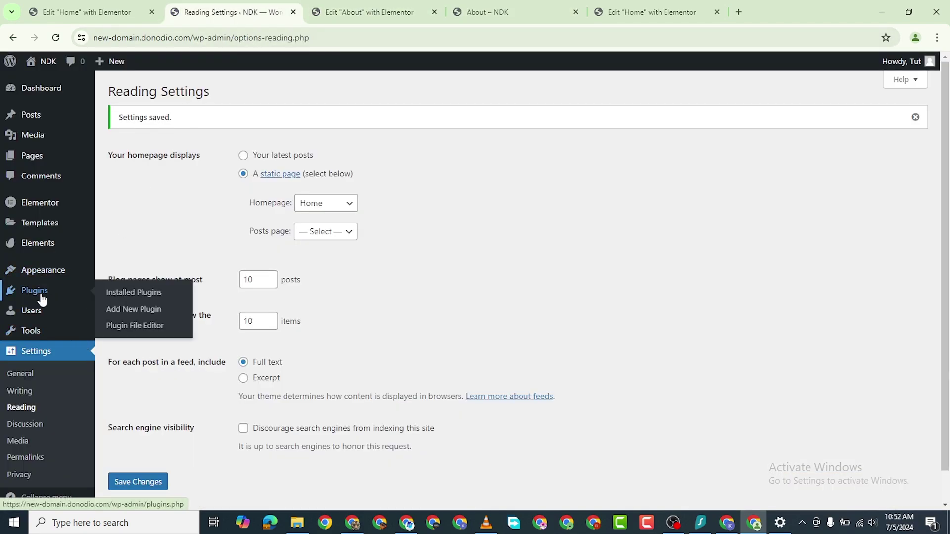
click(117, 293)
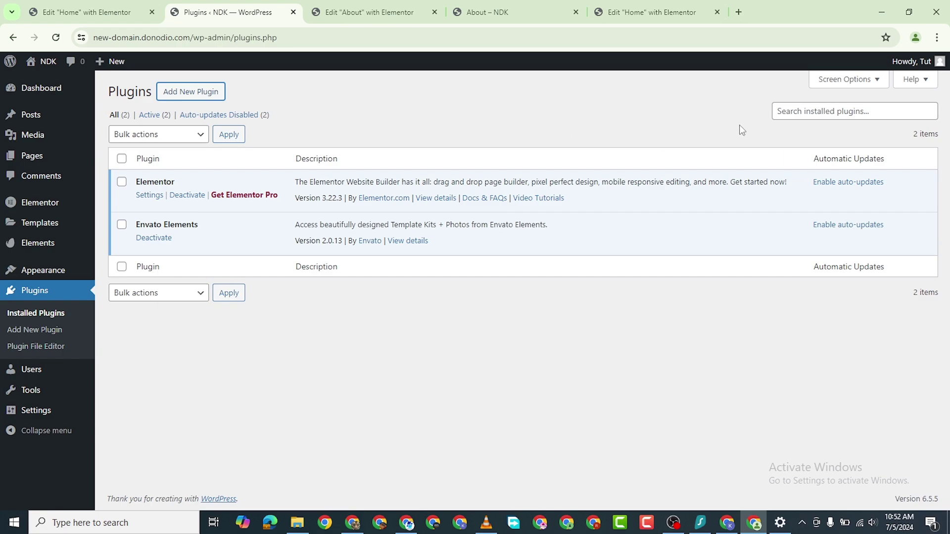
click(198, 93)
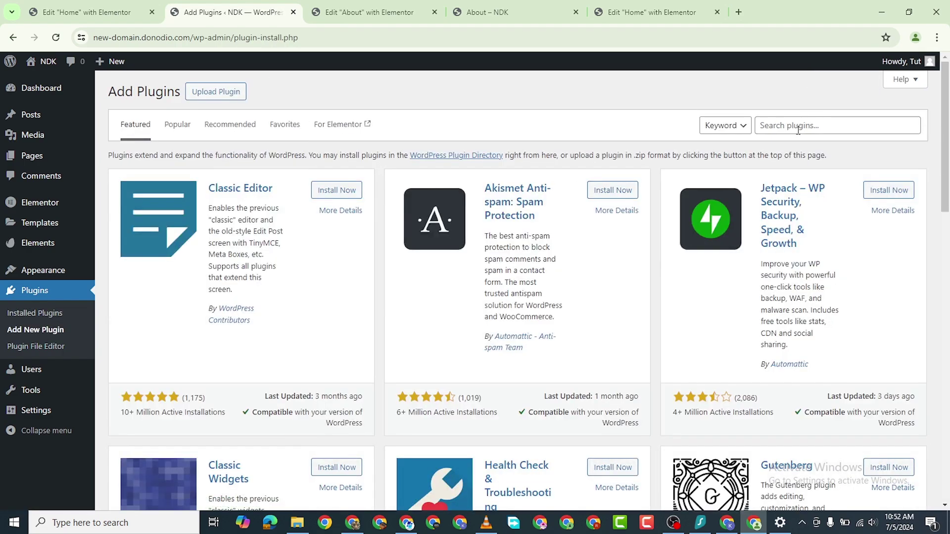
- Search the plugin directory for "wpvivid", correcting the initial "wp vivid" term
click(798, 126)
text(wp vivid)
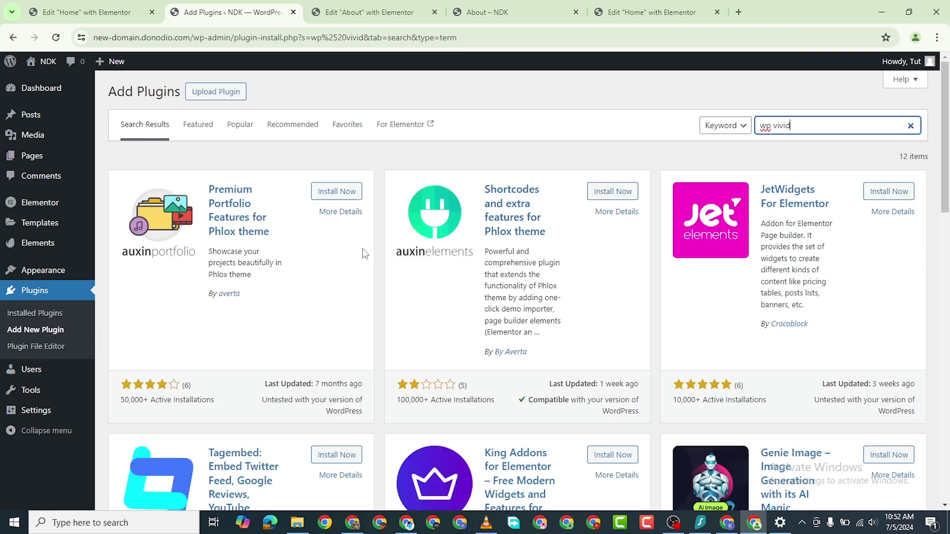
double_click(773, 125)
click(775, 125)
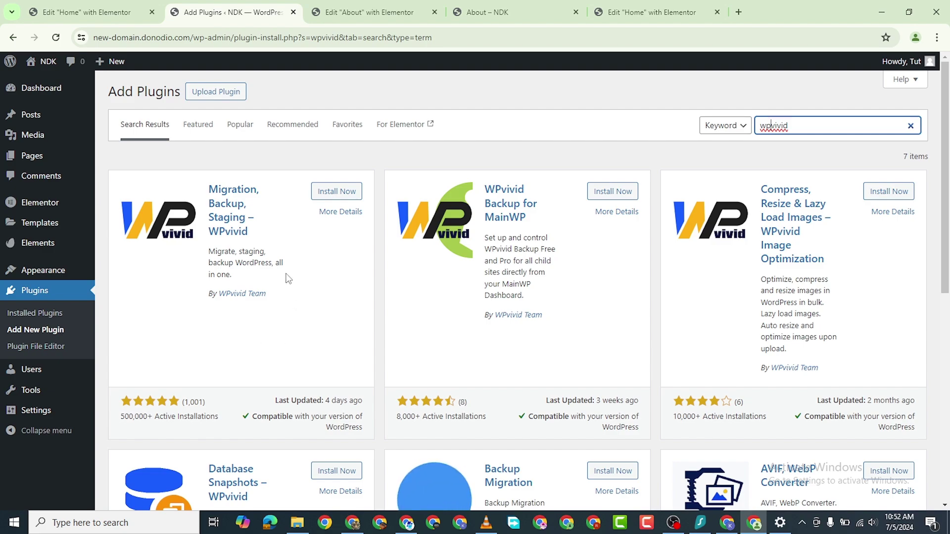
- Install and activate the "Migration, Backup, Staging – WPvivid" plugin on the NDK site
click(331, 193)
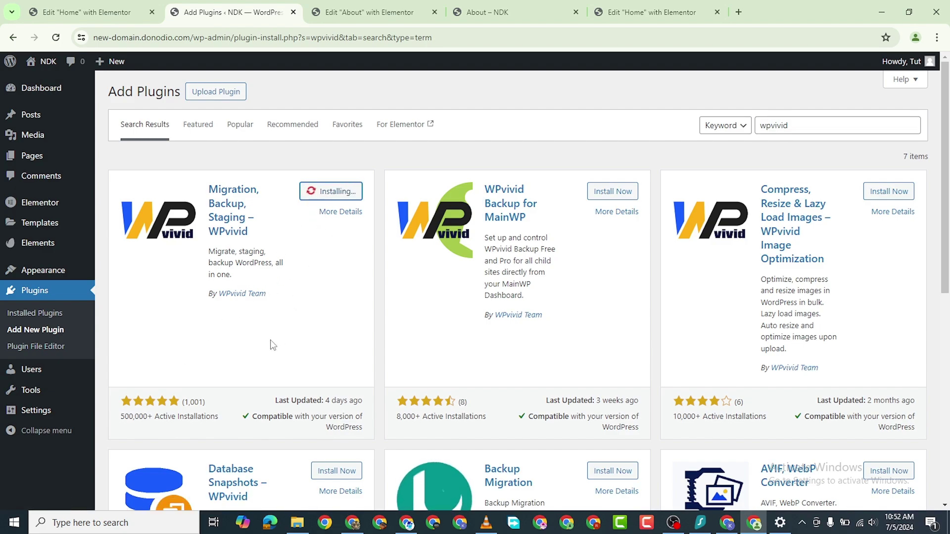
scroll(271, 343, down, 1)
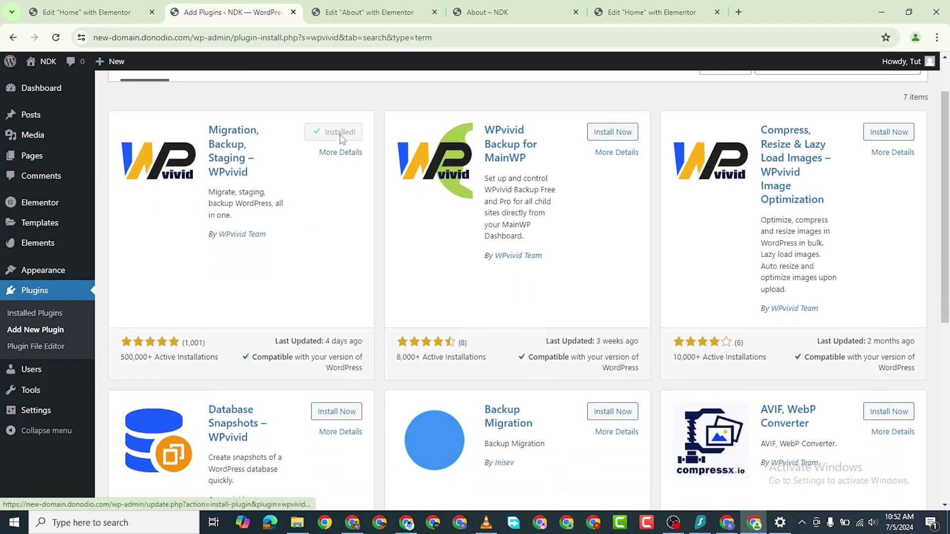
click(340, 132)
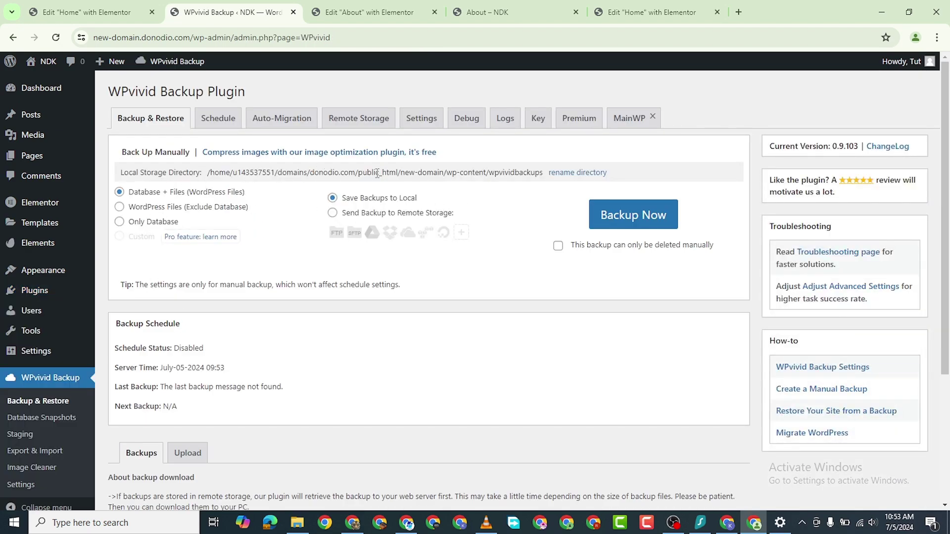
scroll(171, 275, down, 4)
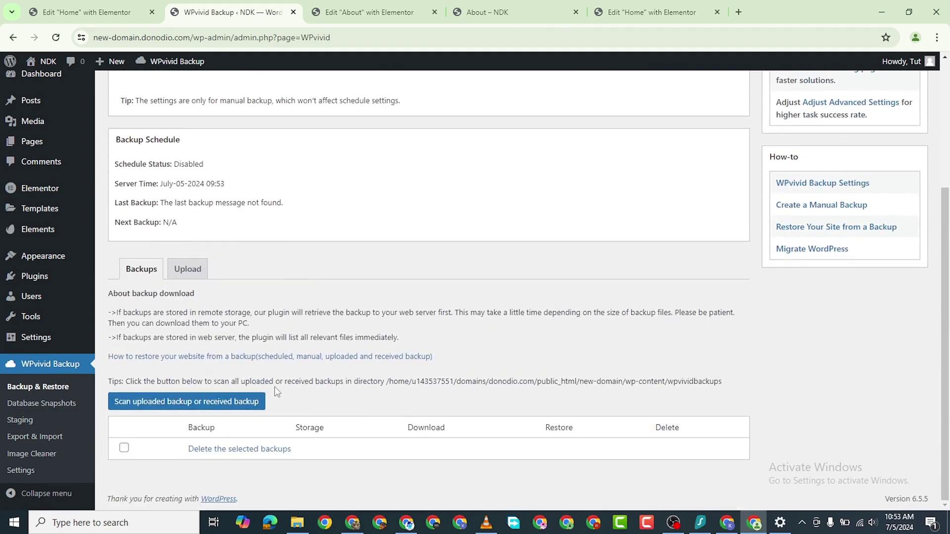
scroll(272, 387, up, 4)
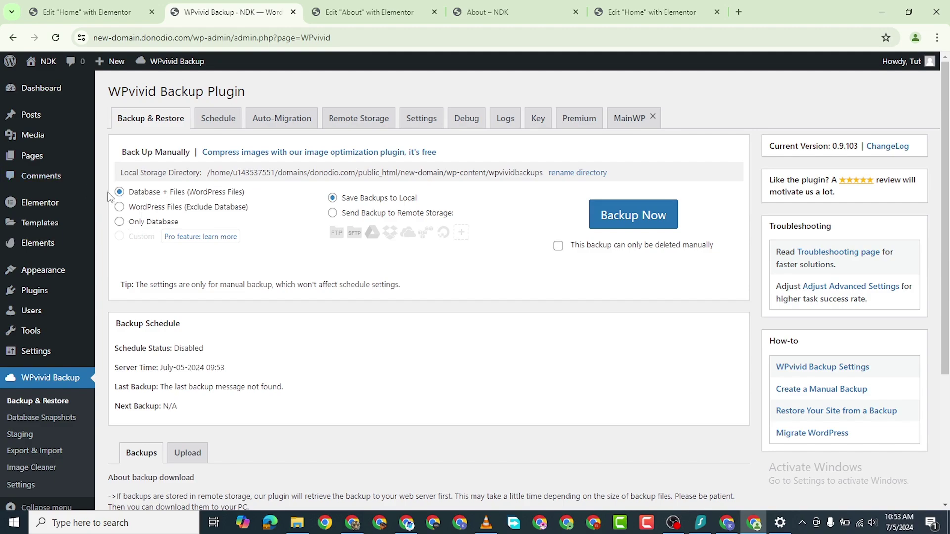
click(119, 208)
click(124, 226)
scroll(203, 321, down, 3)
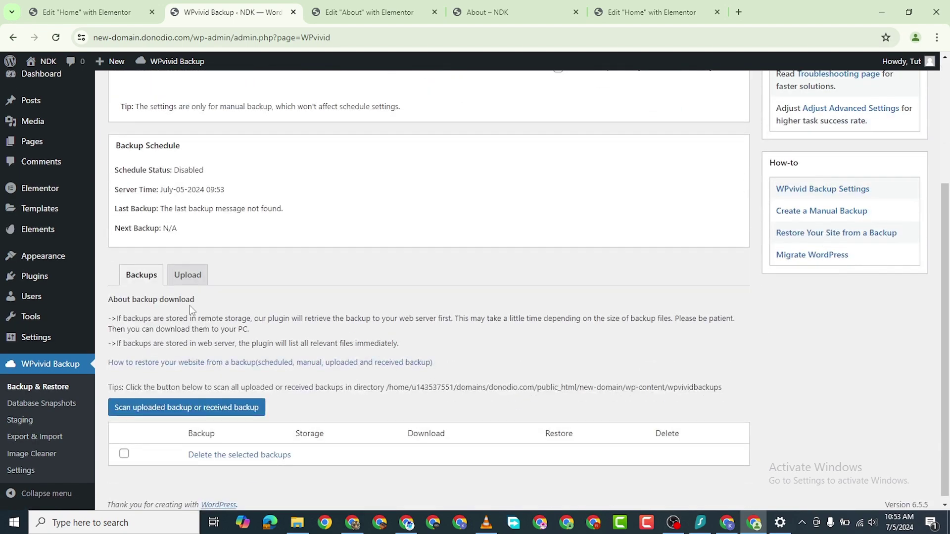
scroll(187, 276, up, 3)
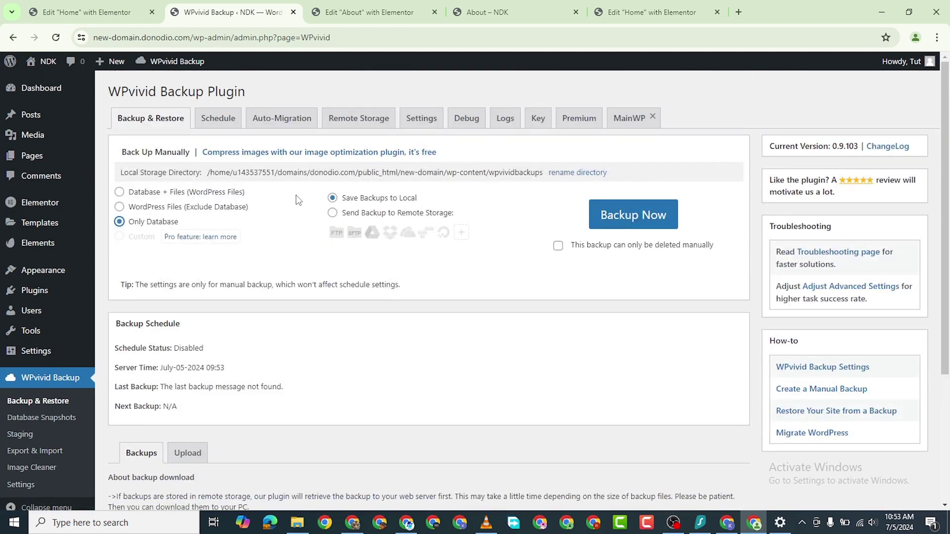
- Run a manual WPvivid backup of Database + Files (WordPress Files), saved to local storage
click(120, 193)
click(626, 220)
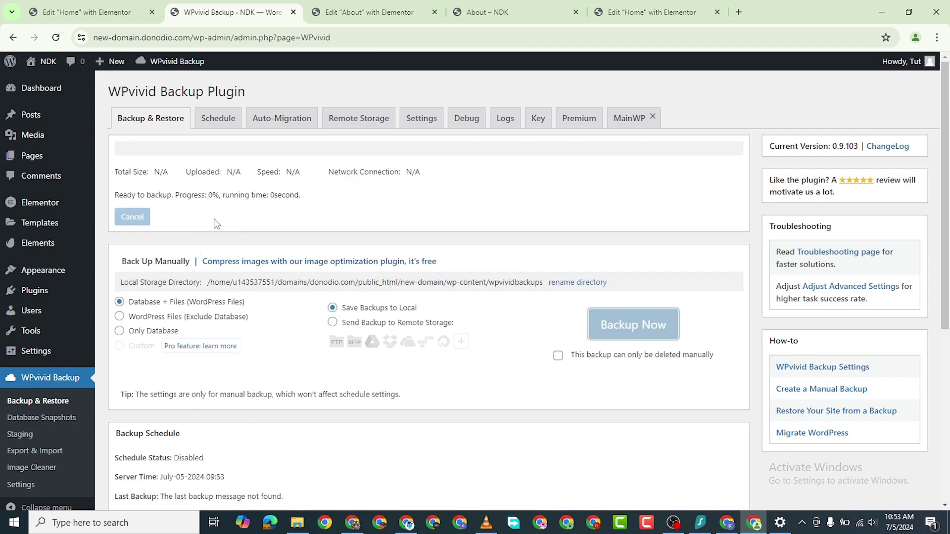
scroll(244, 269, down, 6)
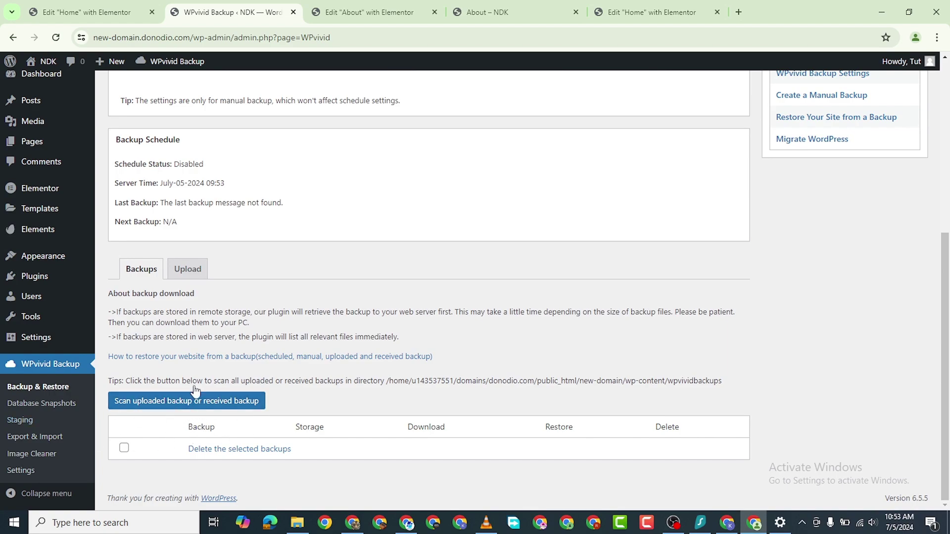
scroll(195, 391, up, 6)
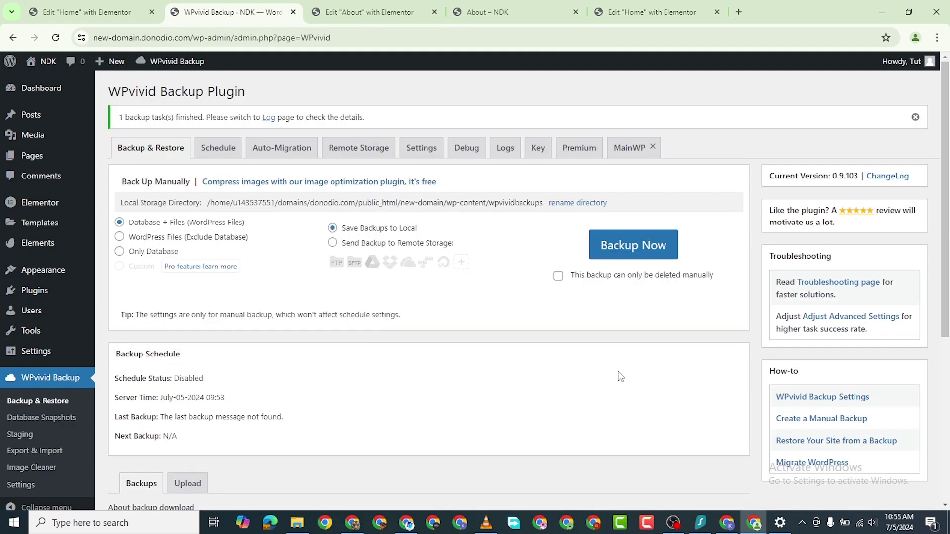
- Download the finished backup's ZIP file to the computer and check the progress in the browser's downloads
scroll(617, 376, down, 6)
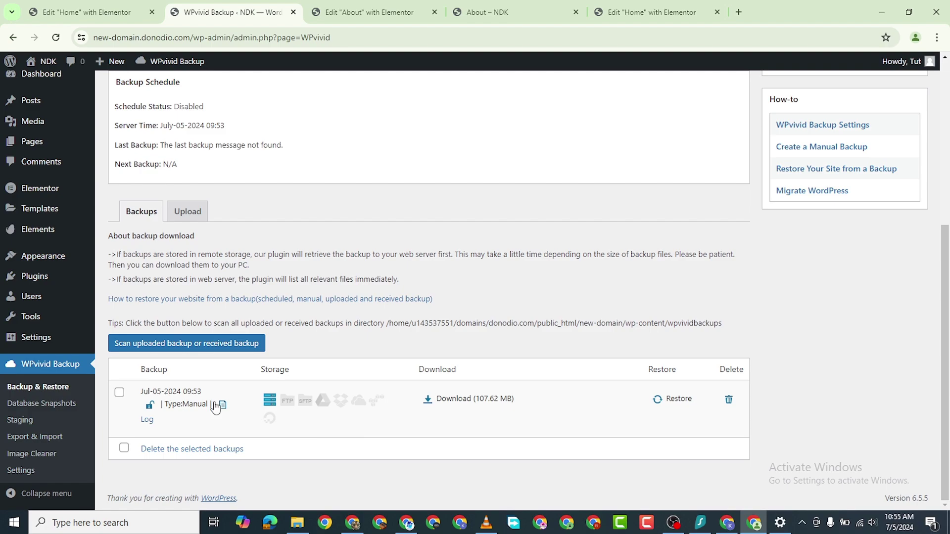
click(451, 399)
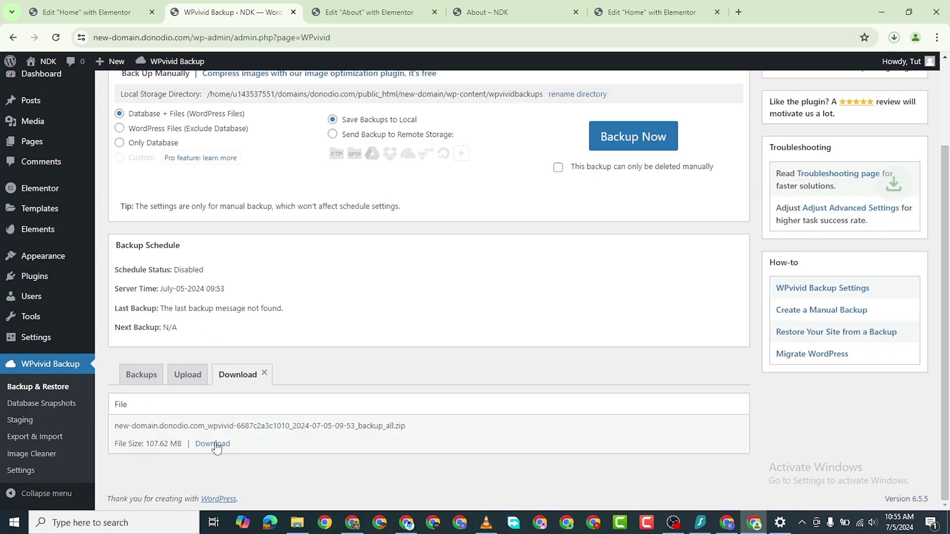
click(892, 38)
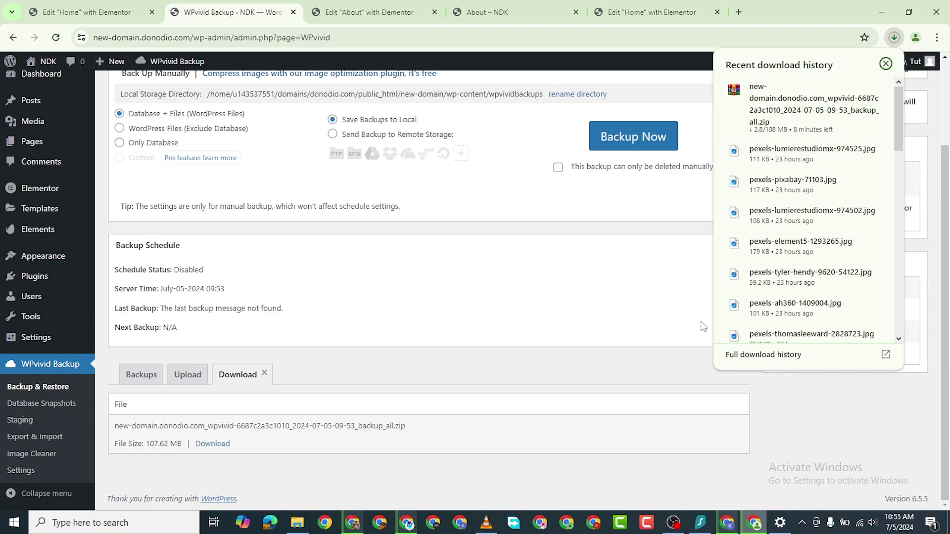
- Switch to the destination site's Chrome window and open its Add Plugins page
click(357, 525)
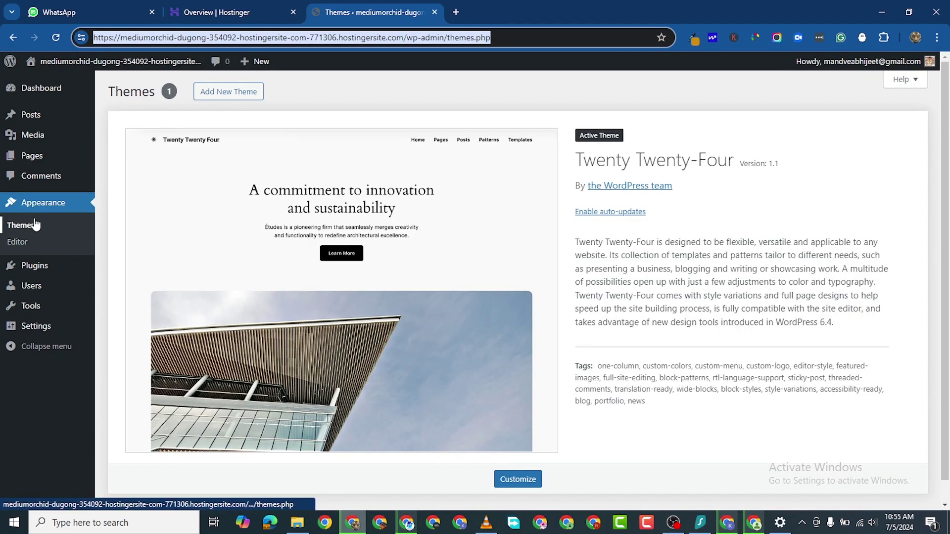
mouse_move(33, 267)
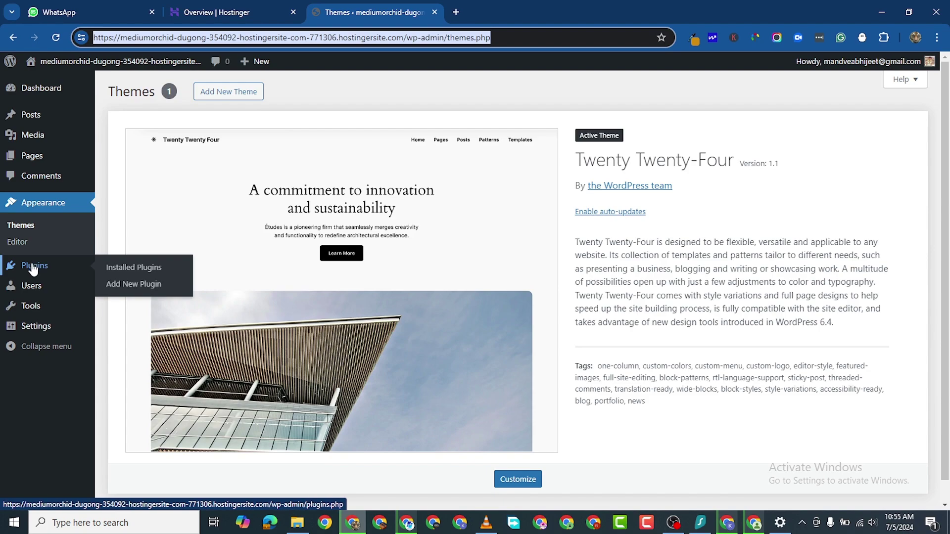
click(20, 271)
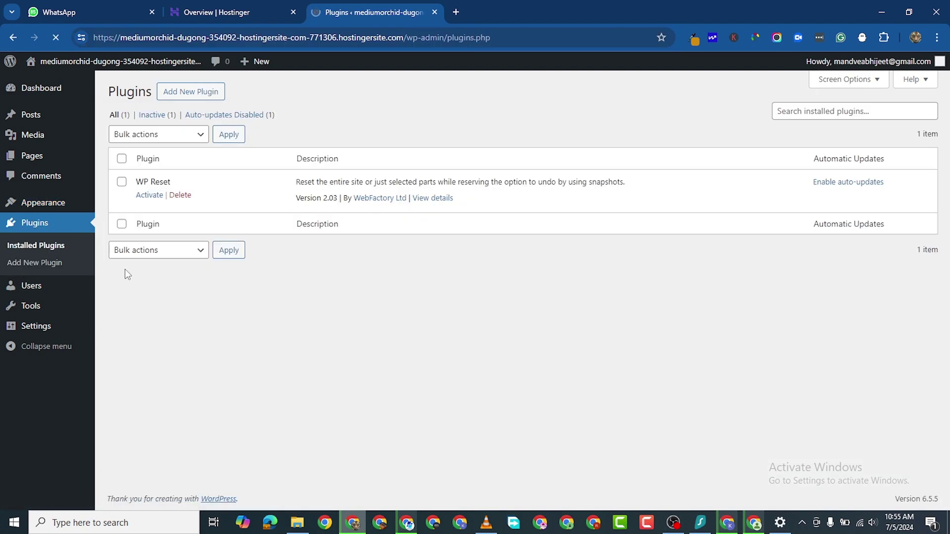
click(191, 95)
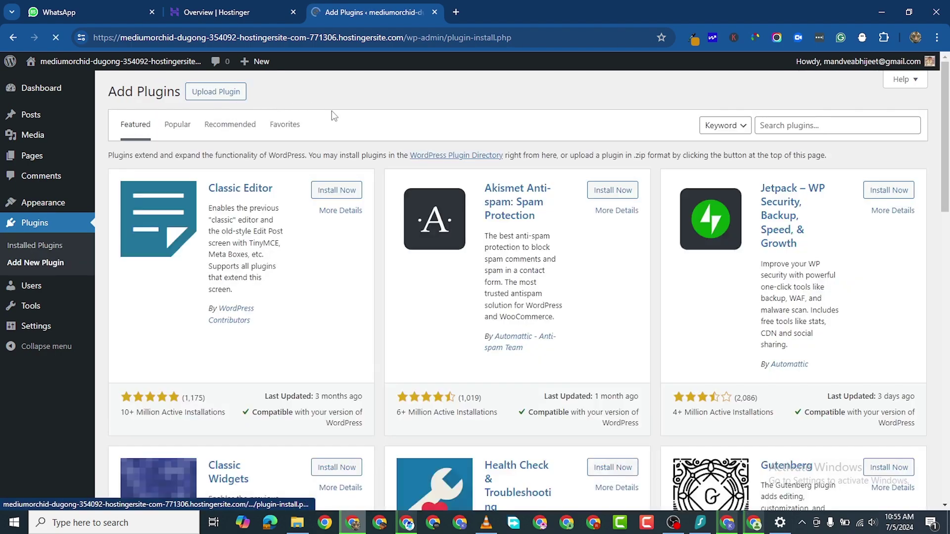
- Search for "wpvivid" and install and activate the "Migration, Backup, Staging – WPvivid" plugin on the destination site
click(775, 127)
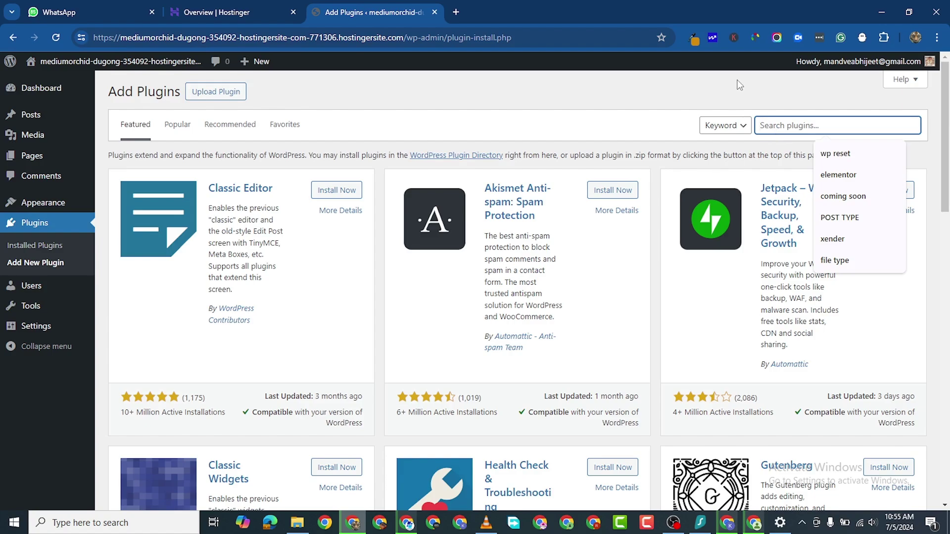
text(wp)
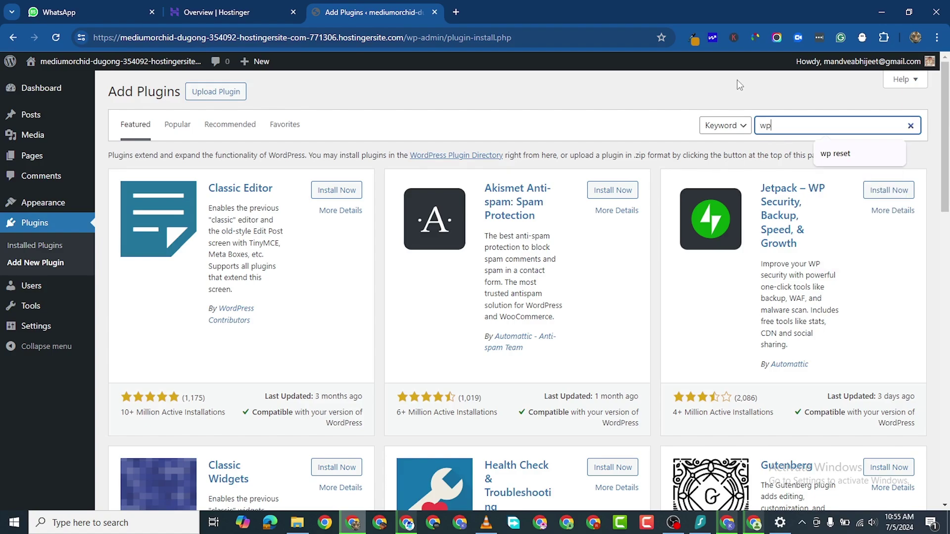
text(vivid)
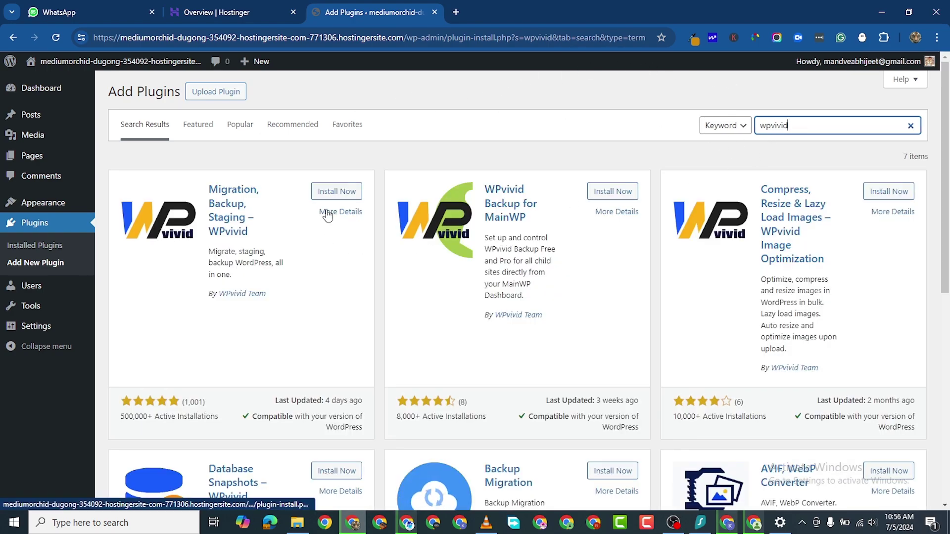
click(337, 191)
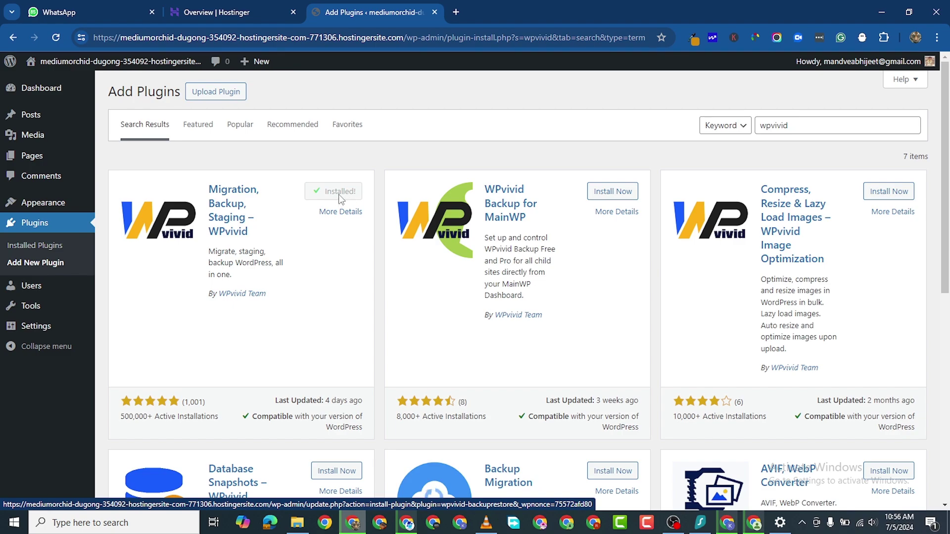
click(330, 192)
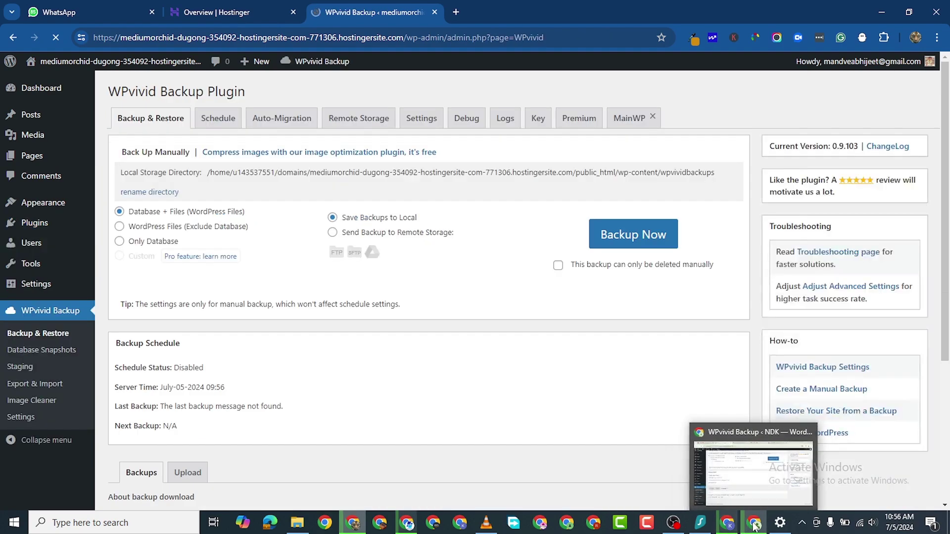
- Switch to the source site's Chrome window and check whether the backup ZIP has finished downloading
click(754, 525)
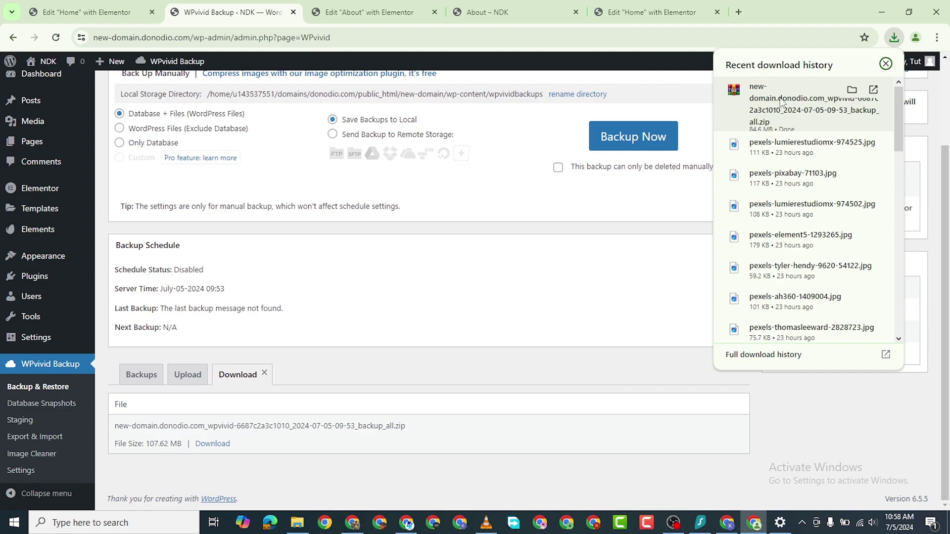
click(675, 525)
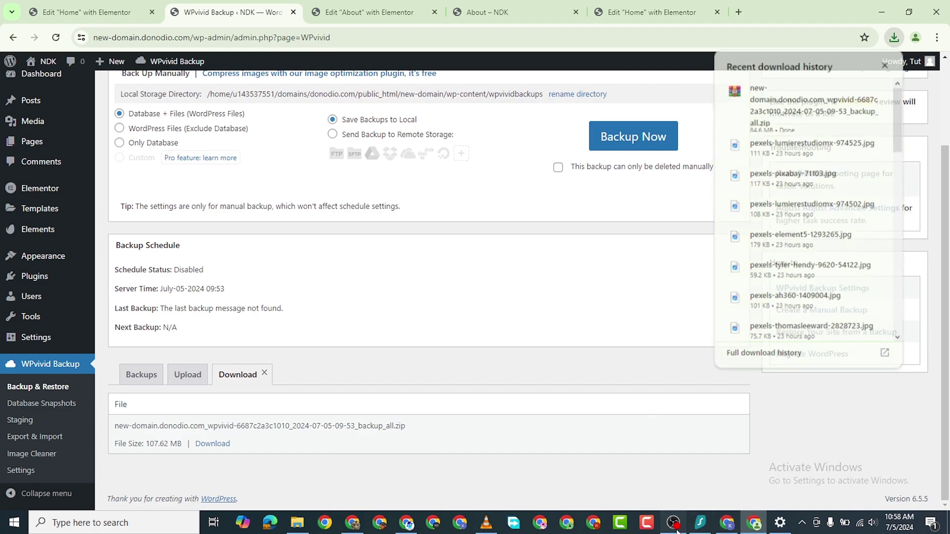
click(675, 526)
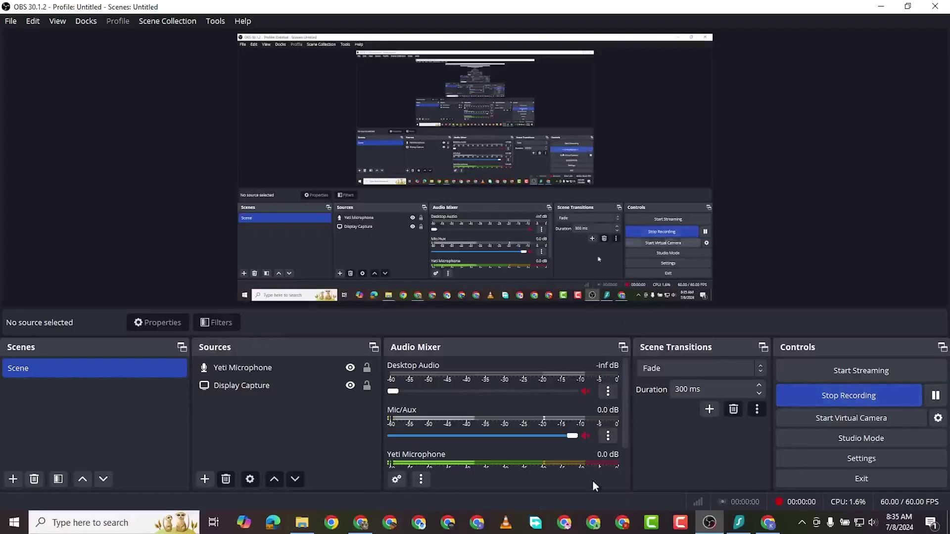
- Return to the destination site's Chrome window and open the WPvivid Backup Plugin's settings down to its backups section
click(364, 526)
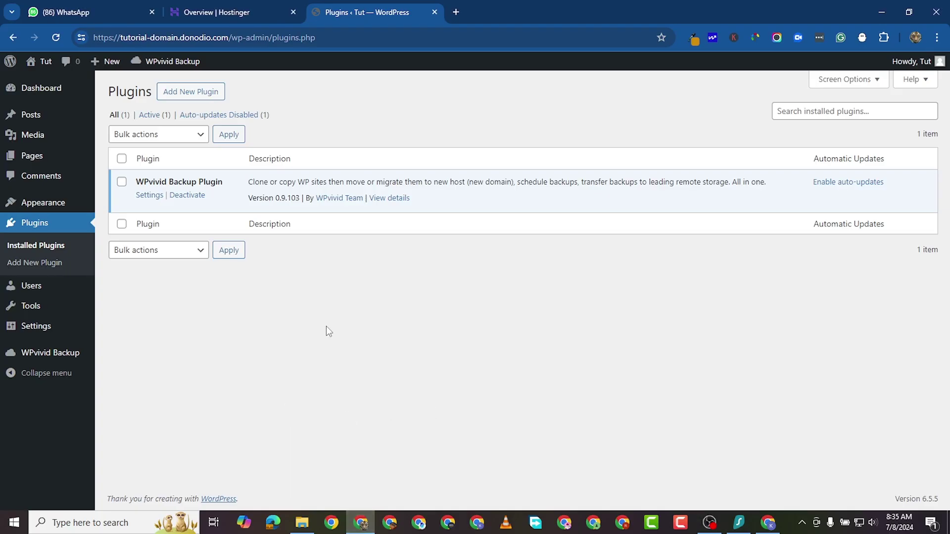
click(150, 196)
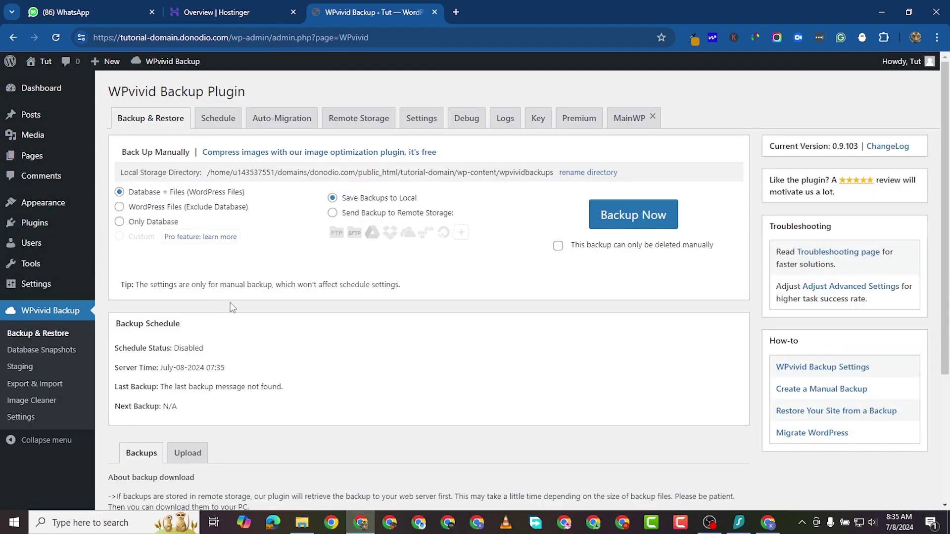
scroll(230, 303, down, 3)
scroll(247, 318, up, 3)
scroll(176, 430, down, 3)
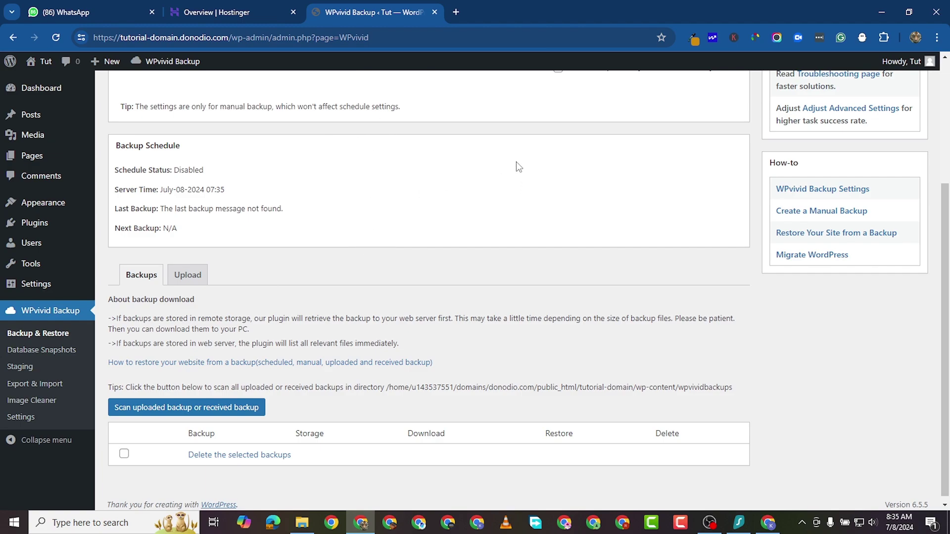
click(195, 279)
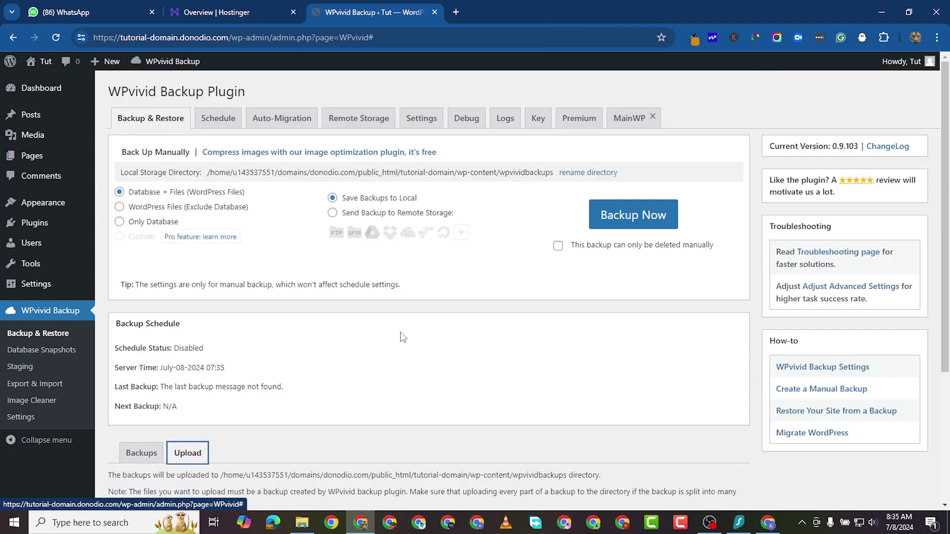
scroll(341, 402, down, 4)
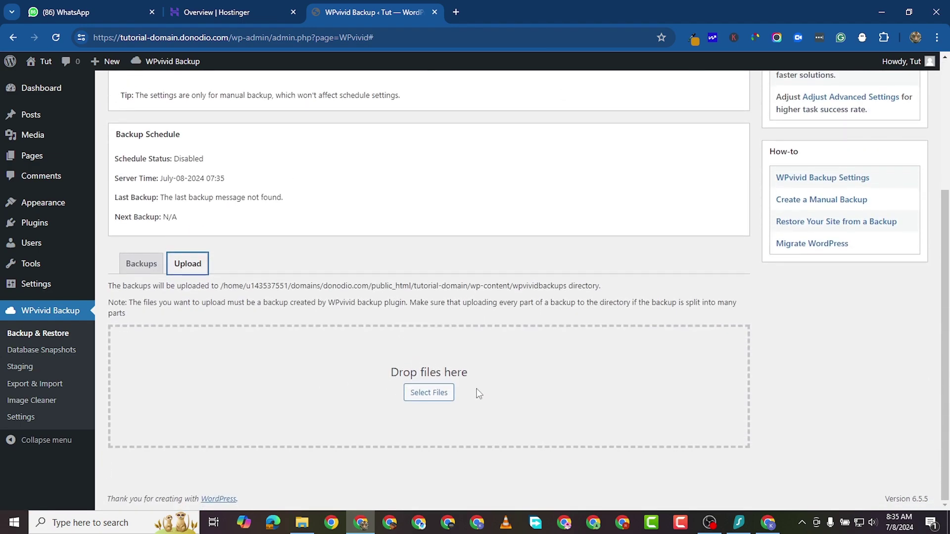
click(426, 392)
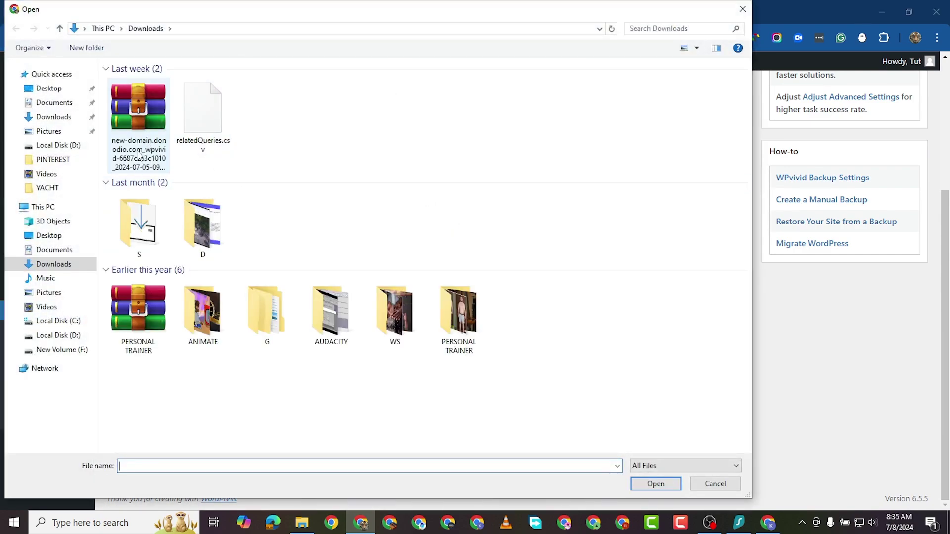
double_click(146, 144)
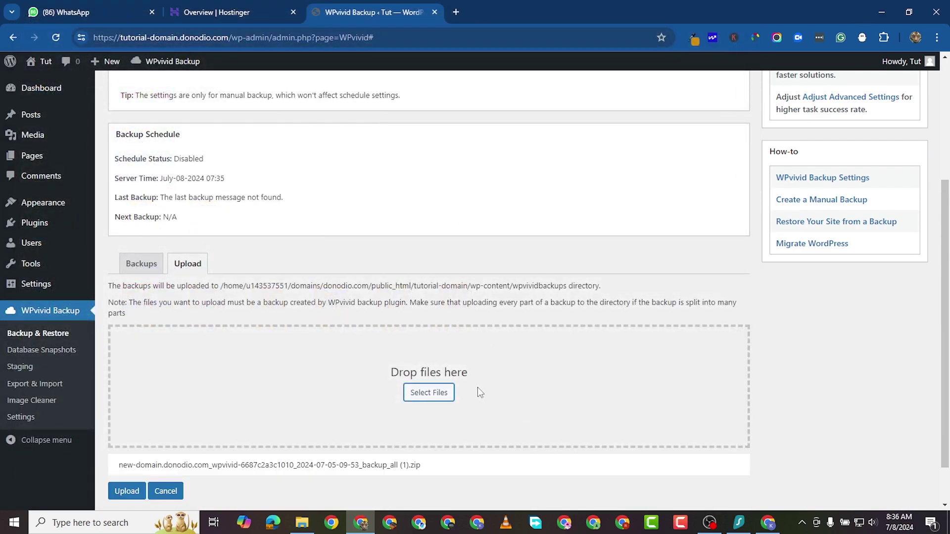
scroll(460, 391, down, 1)
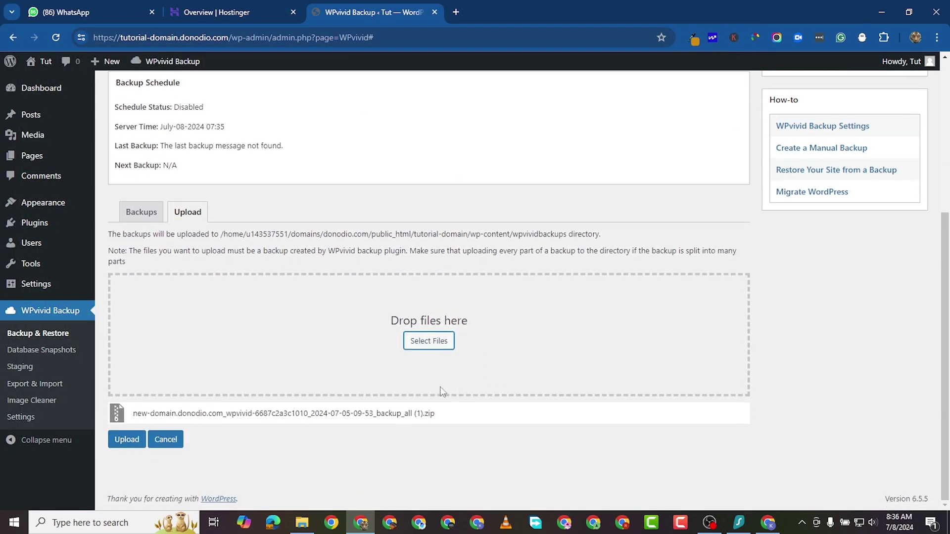
click(131, 439)
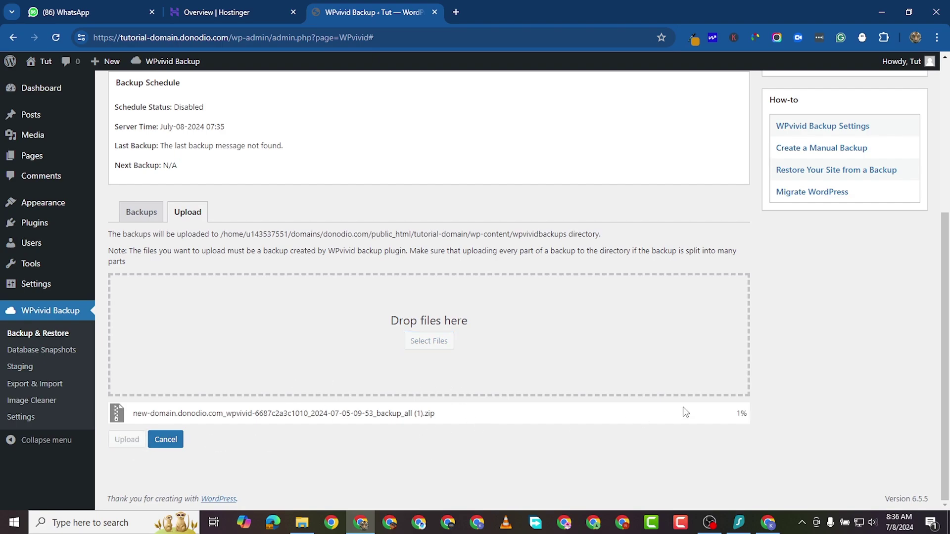
click(709, 524)
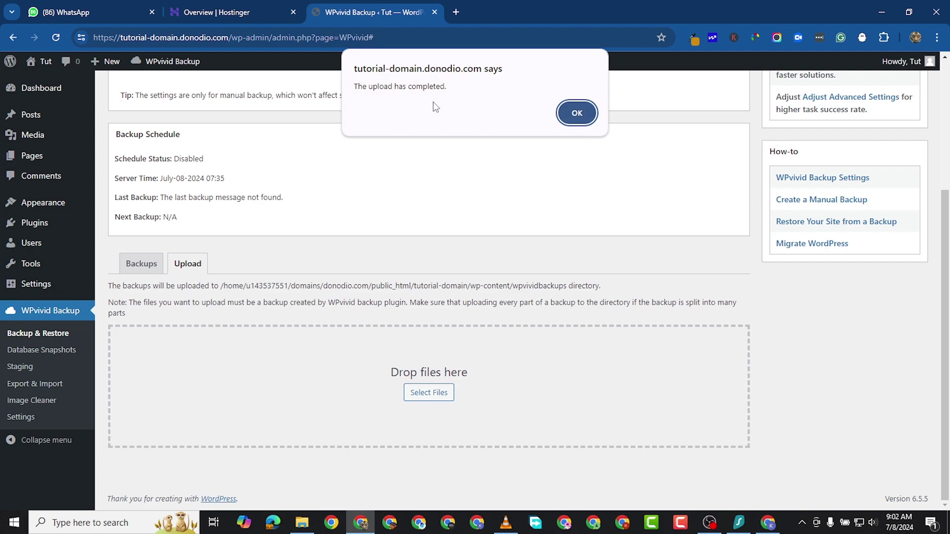
click(574, 113)
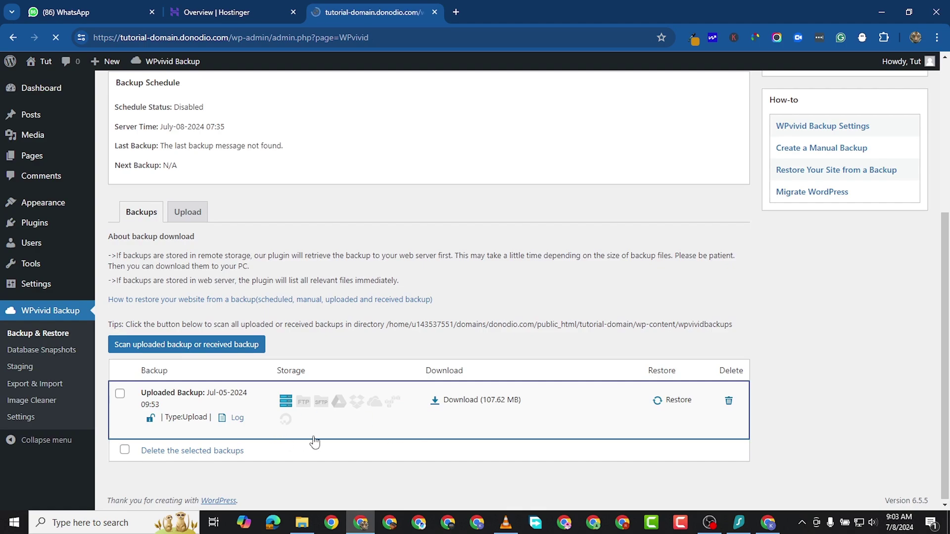
- Restore the uploaded Jul-05-2024 09:53 backup onto the destination site, confirming the restore and its completion
scroll(430, 399, down, 2)
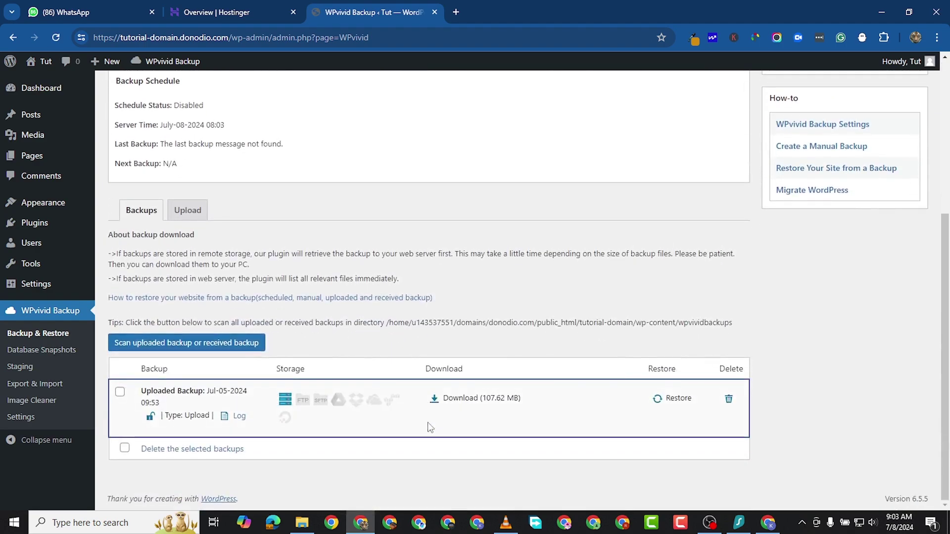
click(677, 399)
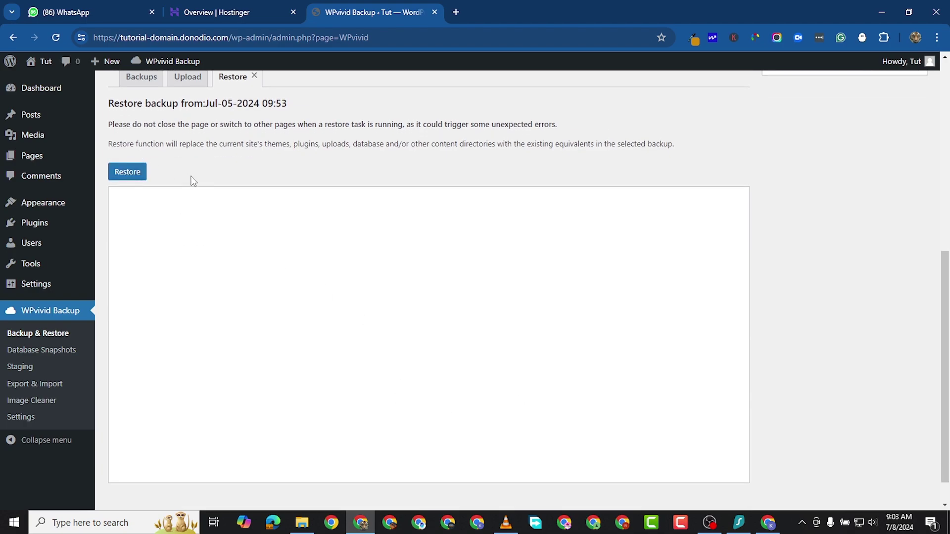
scroll(153, 272, down, 1)
scroll(168, 233, up, 3)
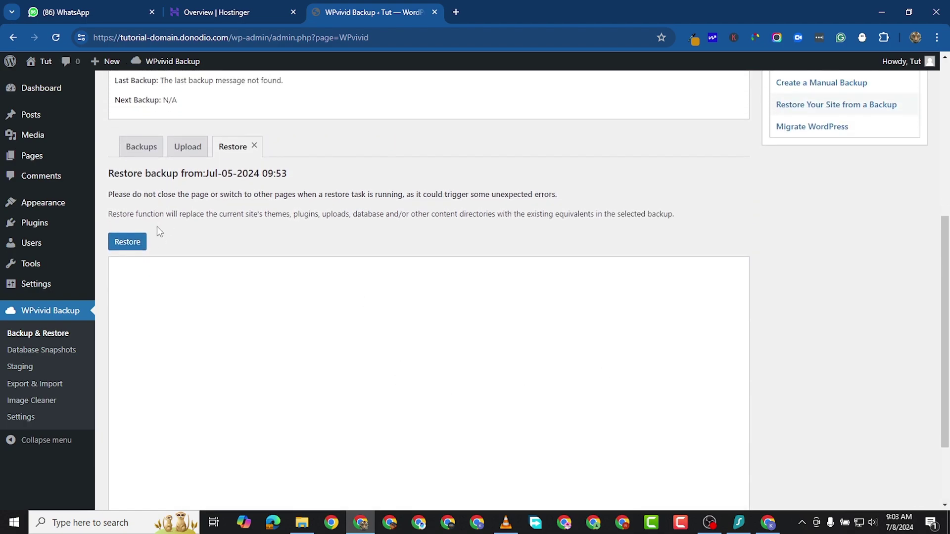
scroll(148, 213, down, 1)
click(141, 197)
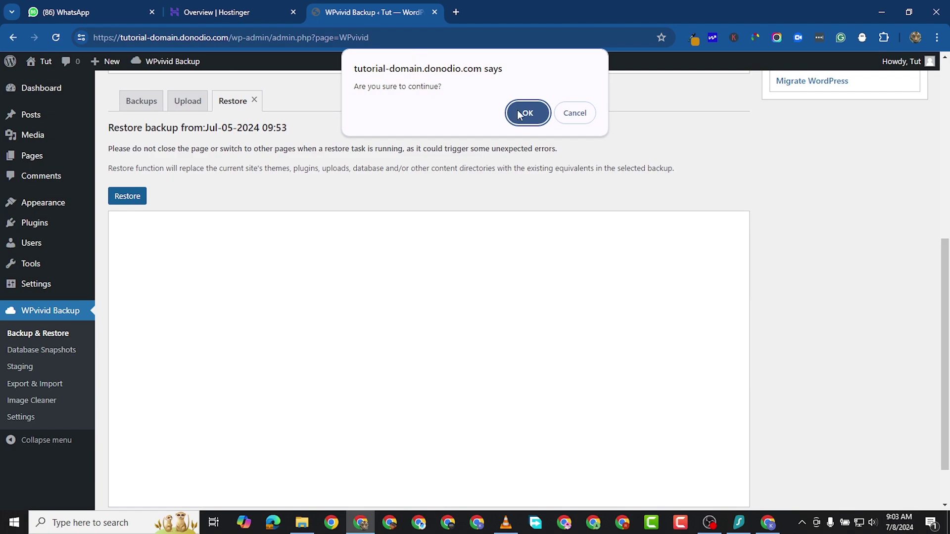
click(528, 113)
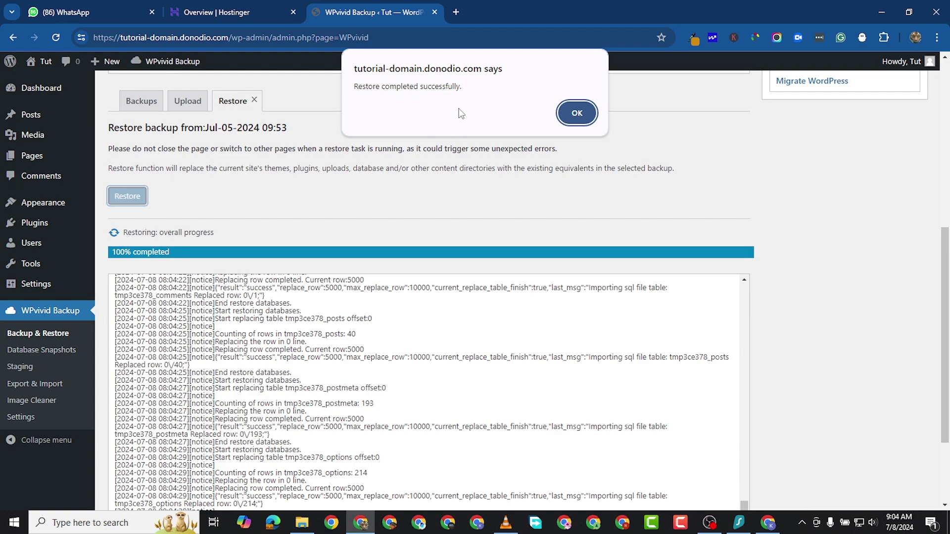
click(577, 113)
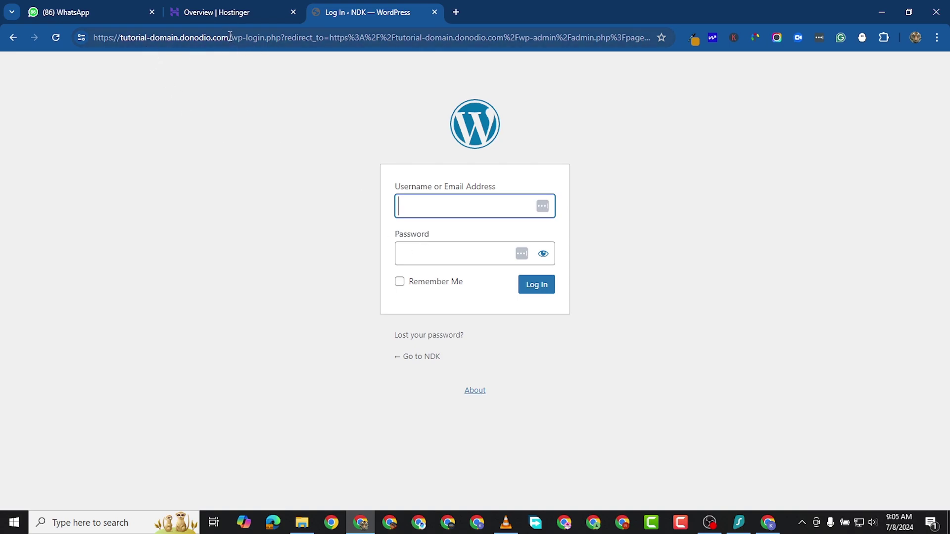
drag(226, 37, 98, 21)
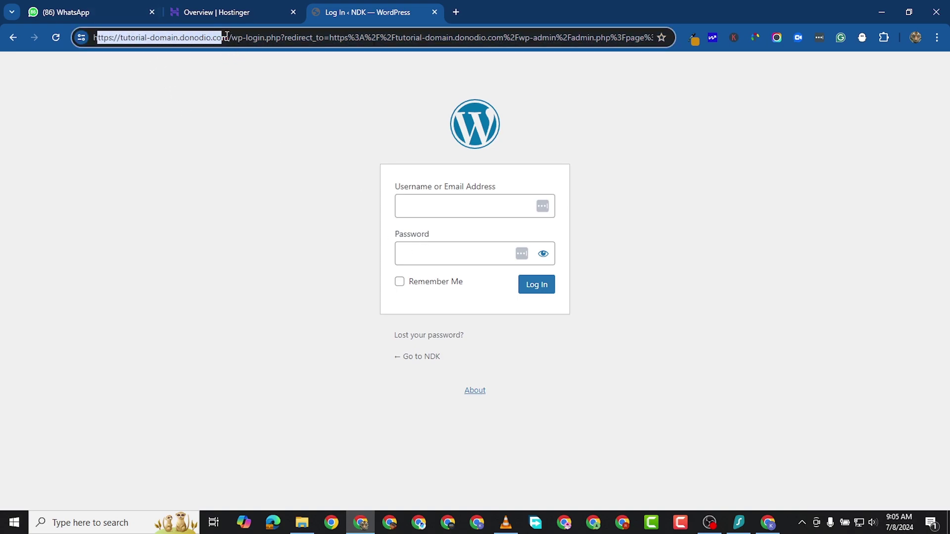
drag(228, 37, 92, 37)
right_click(125, 37)
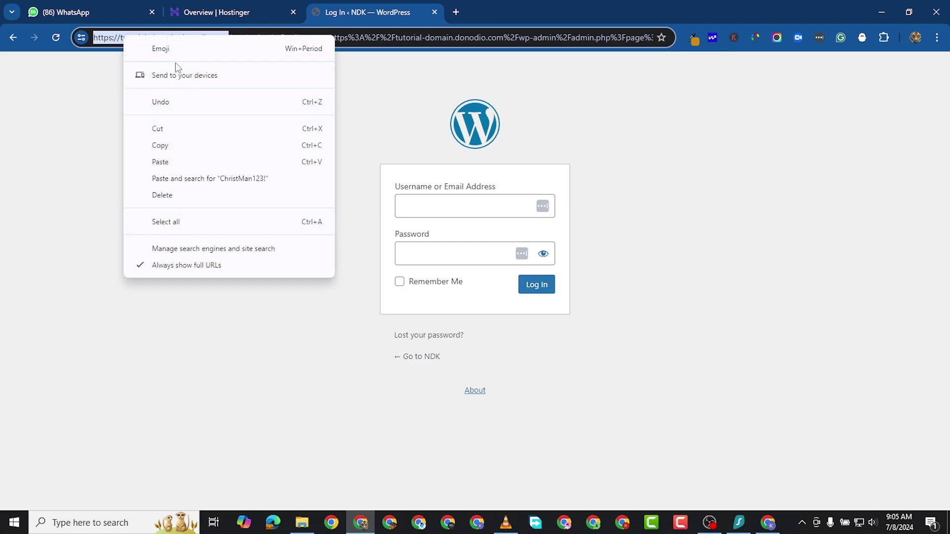
click(175, 144)
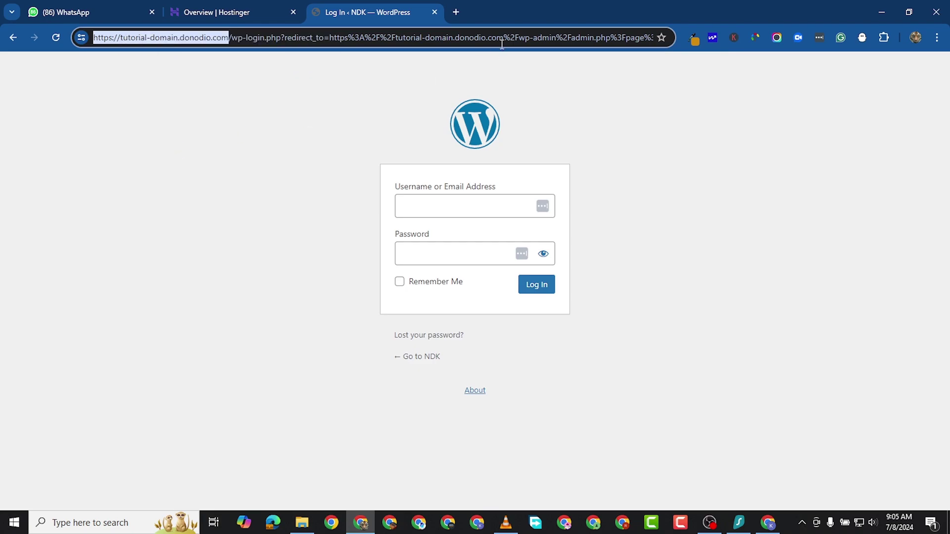
click(455, 12)
right_click(328, 36)
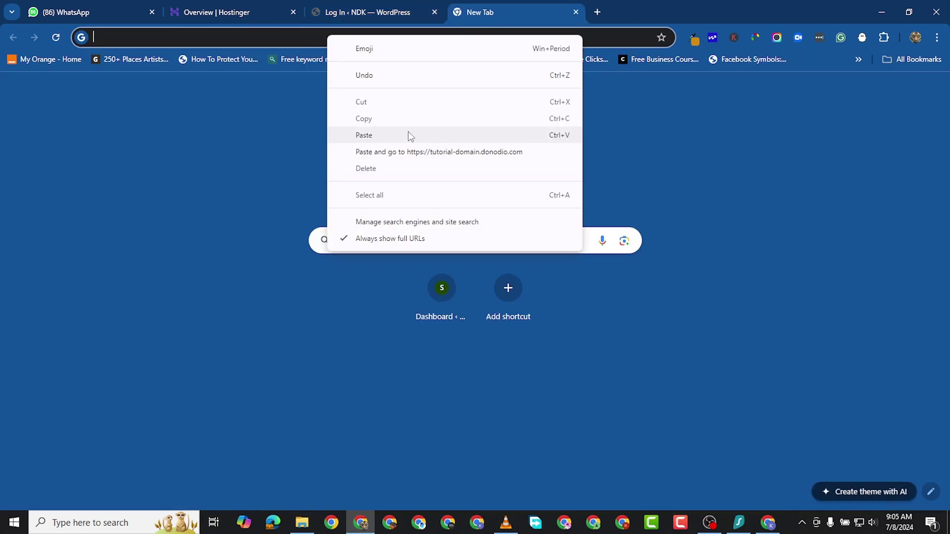
click(411, 149)
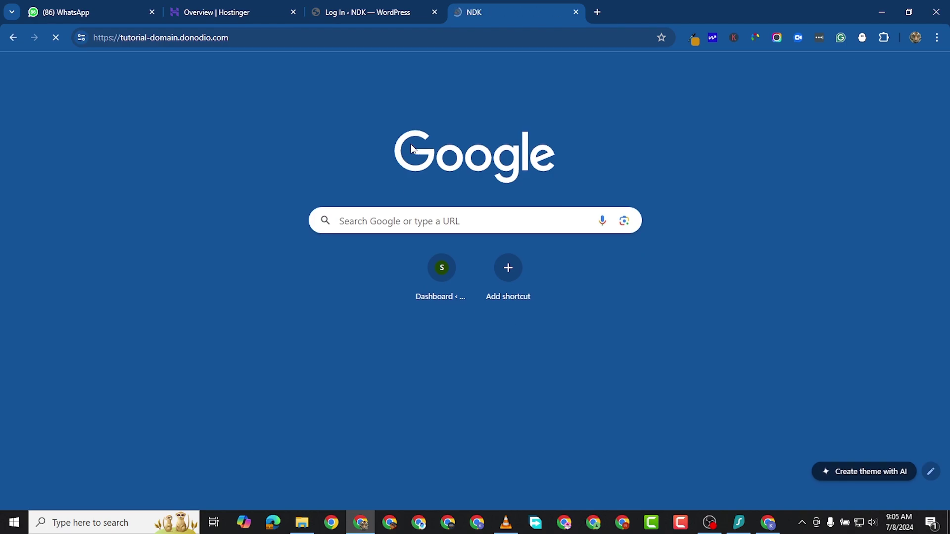
- Examine the migrated NDK homepage from top to bottom and compare it with the destination site's WordPress login page
scroll(432, 248, down, 8)
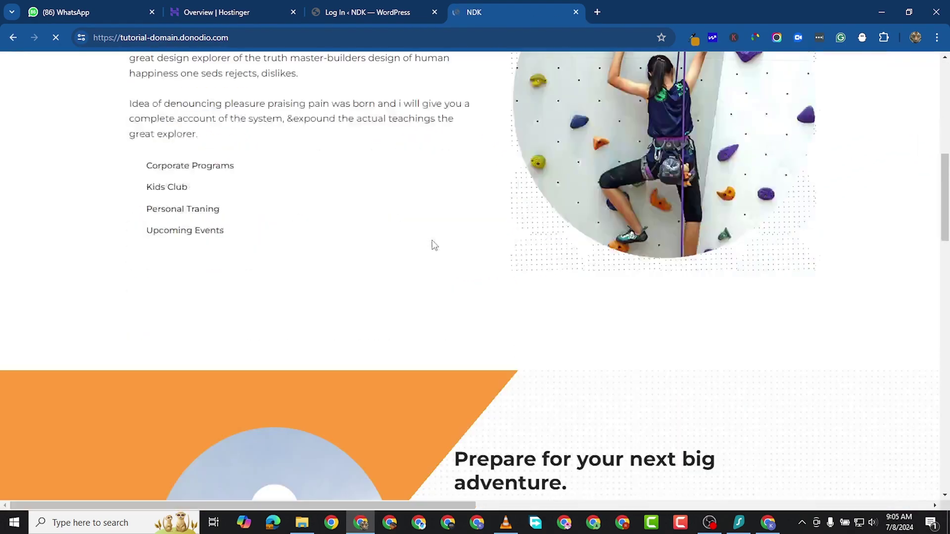
scroll(435, 252, down, 15)
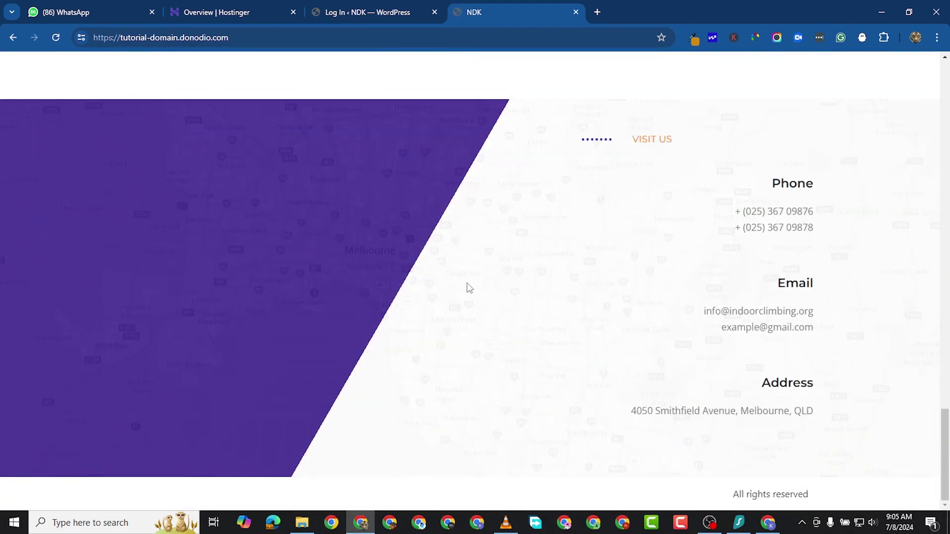
scroll(469, 288, up, 20)
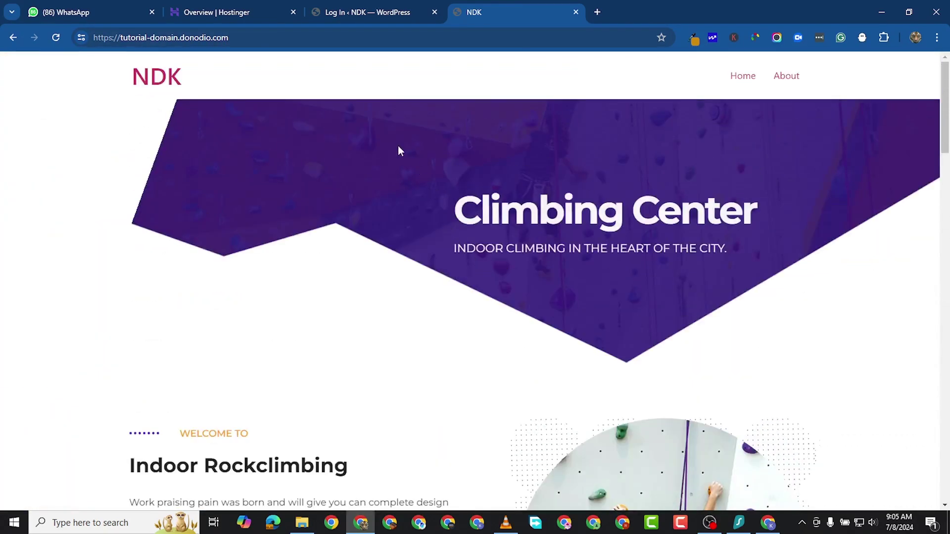
click(363, 13)
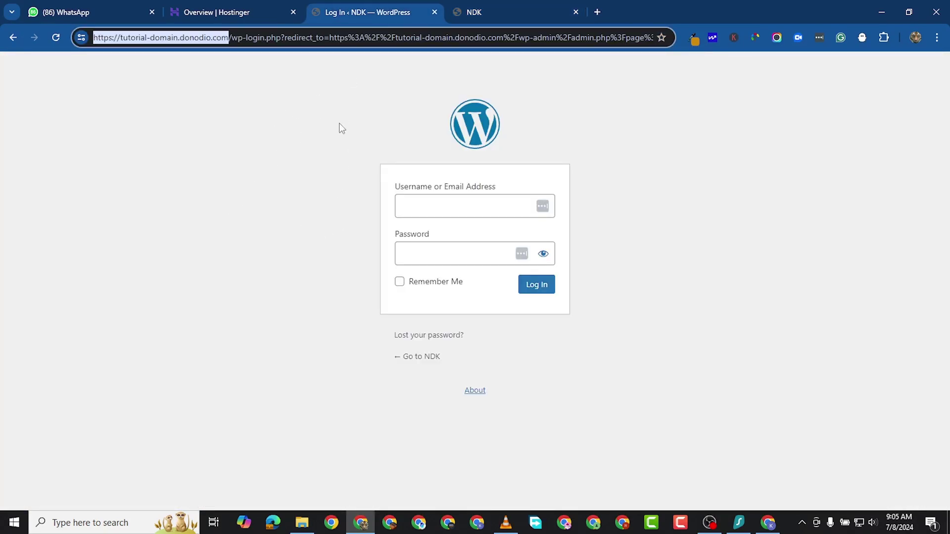
click(768, 523)
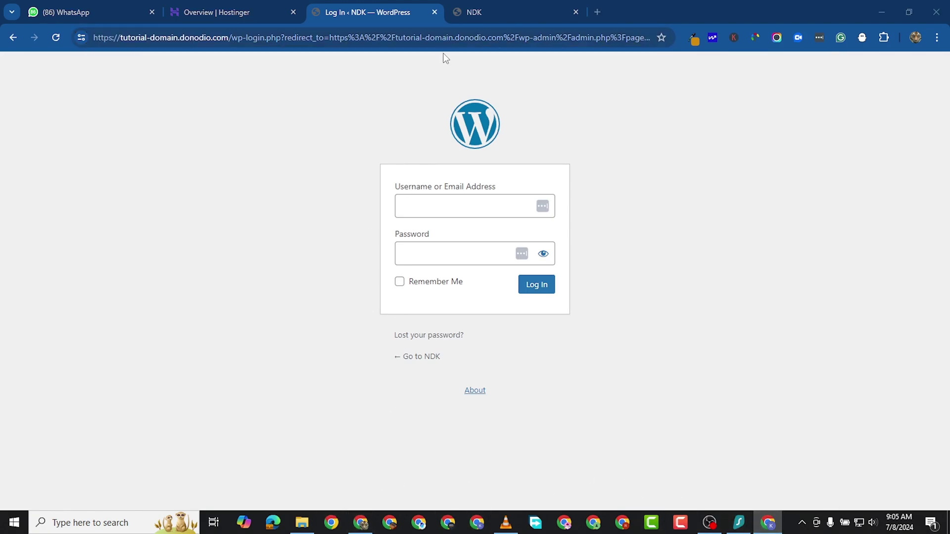
click(456, 15)
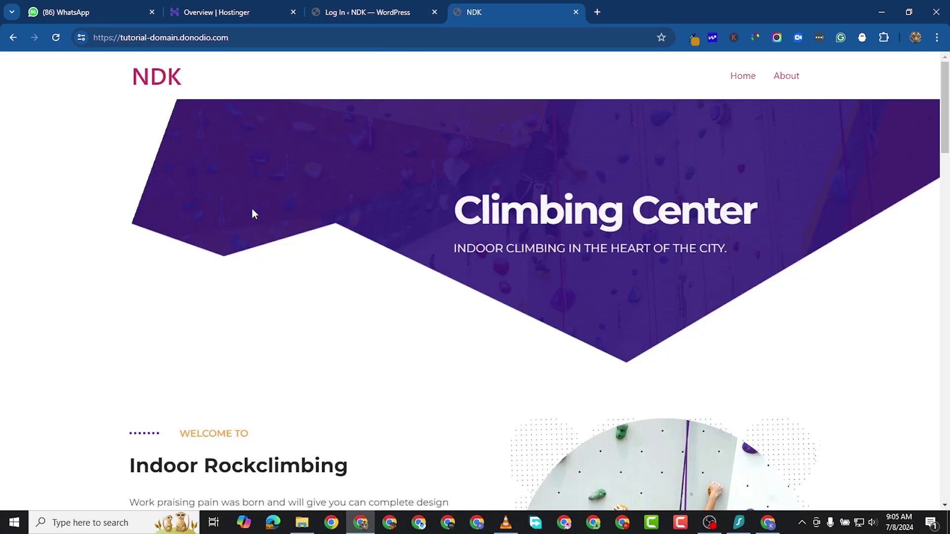
click(379, 12)
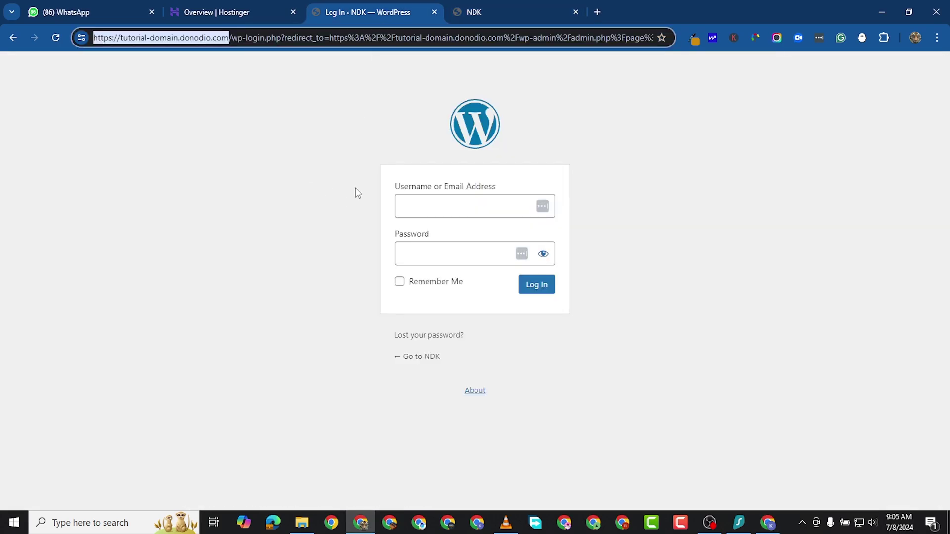
click(452, 16)
scroll(313, 228, down, 8)
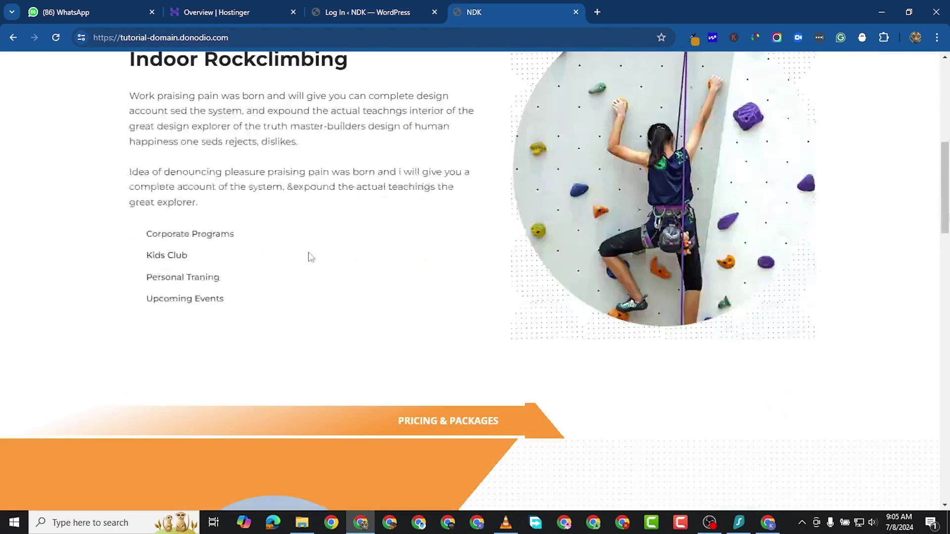
scroll(310, 256, down, 15)
scroll(340, 326, up, 20)
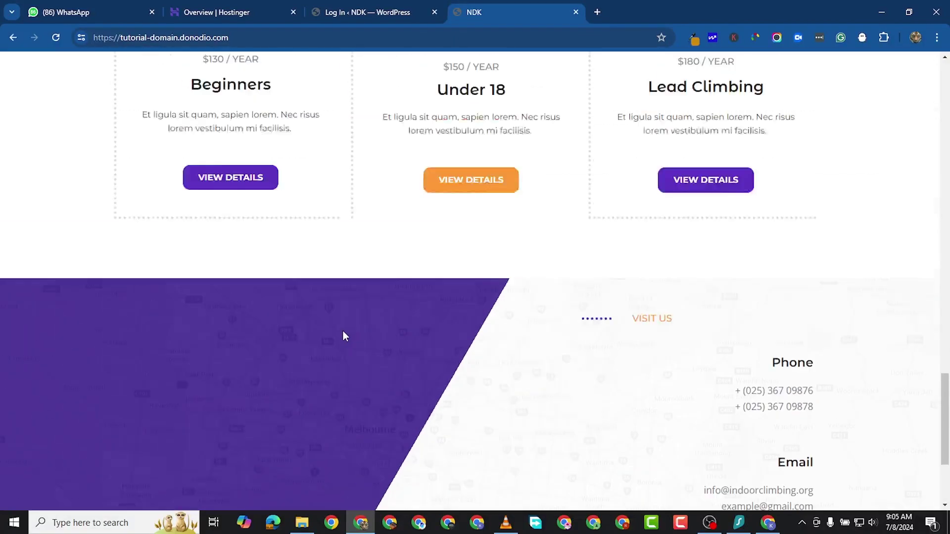